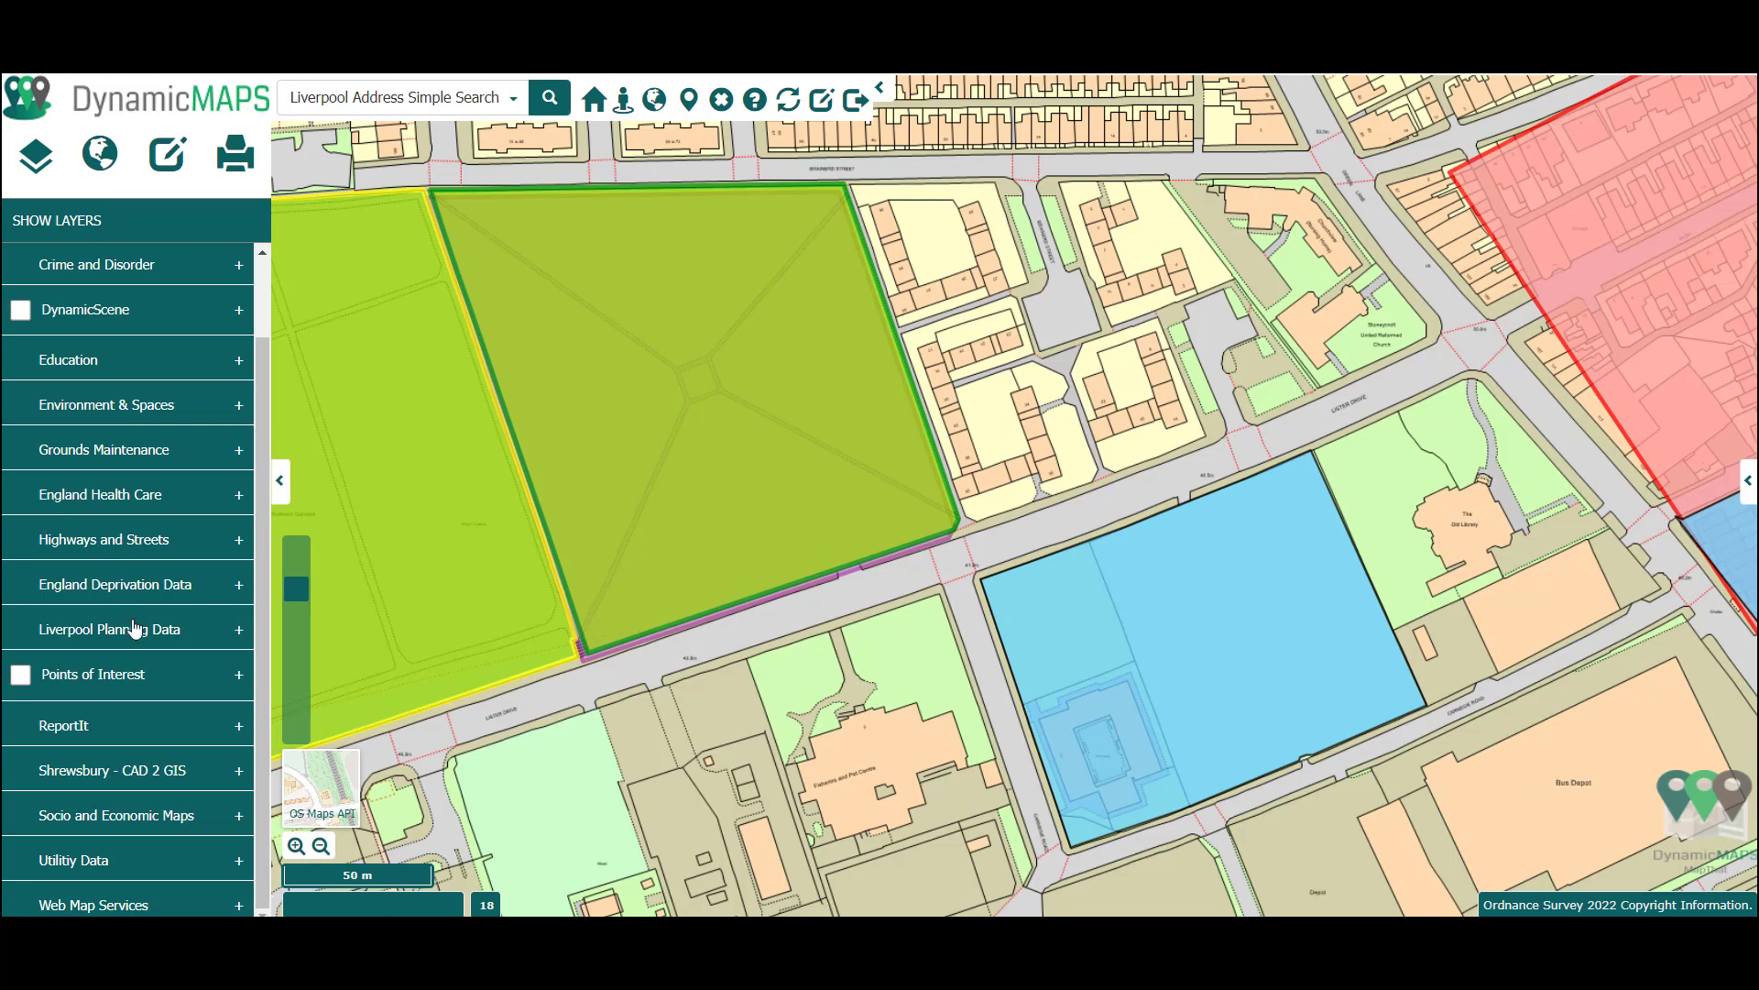
# - Turn on the Liverpool Planning Apps SQL - All Data layer from the SQL spatial datasets within Liverpool Planning Data
pyautogui.click(133, 628)
pyautogui.scroll(-2, 165, 655)
pyautogui.click(161, 515)
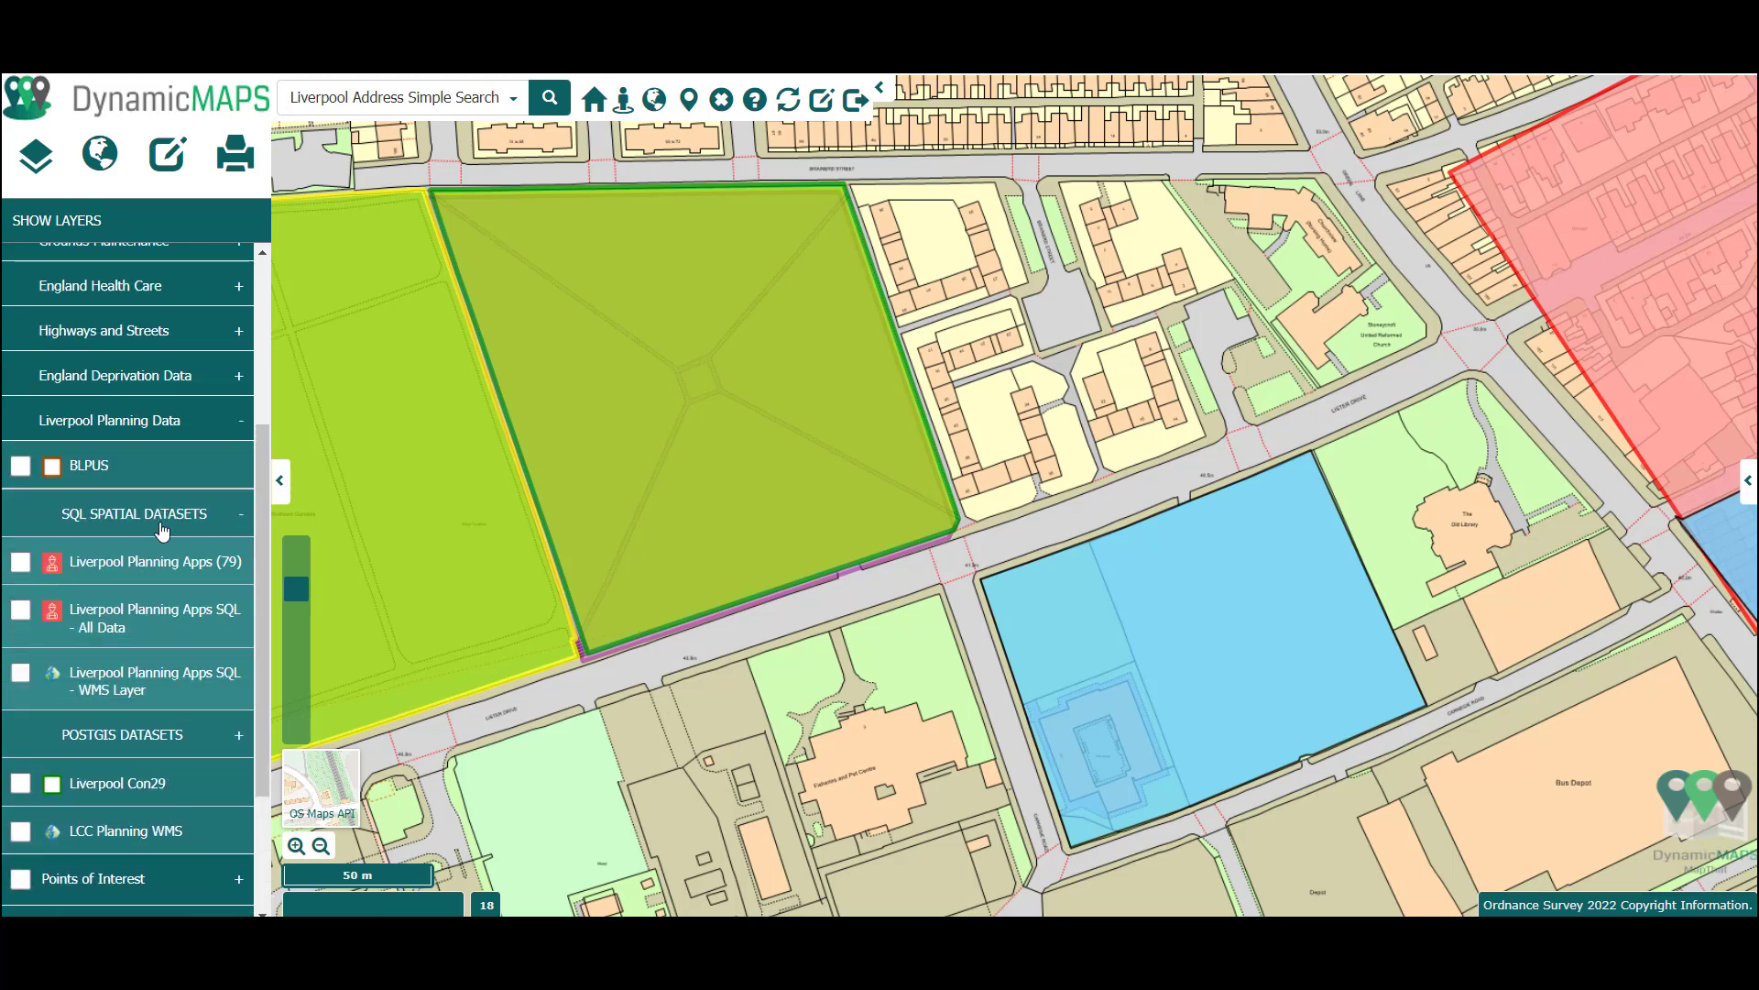
pyautogui.click(21, 611)
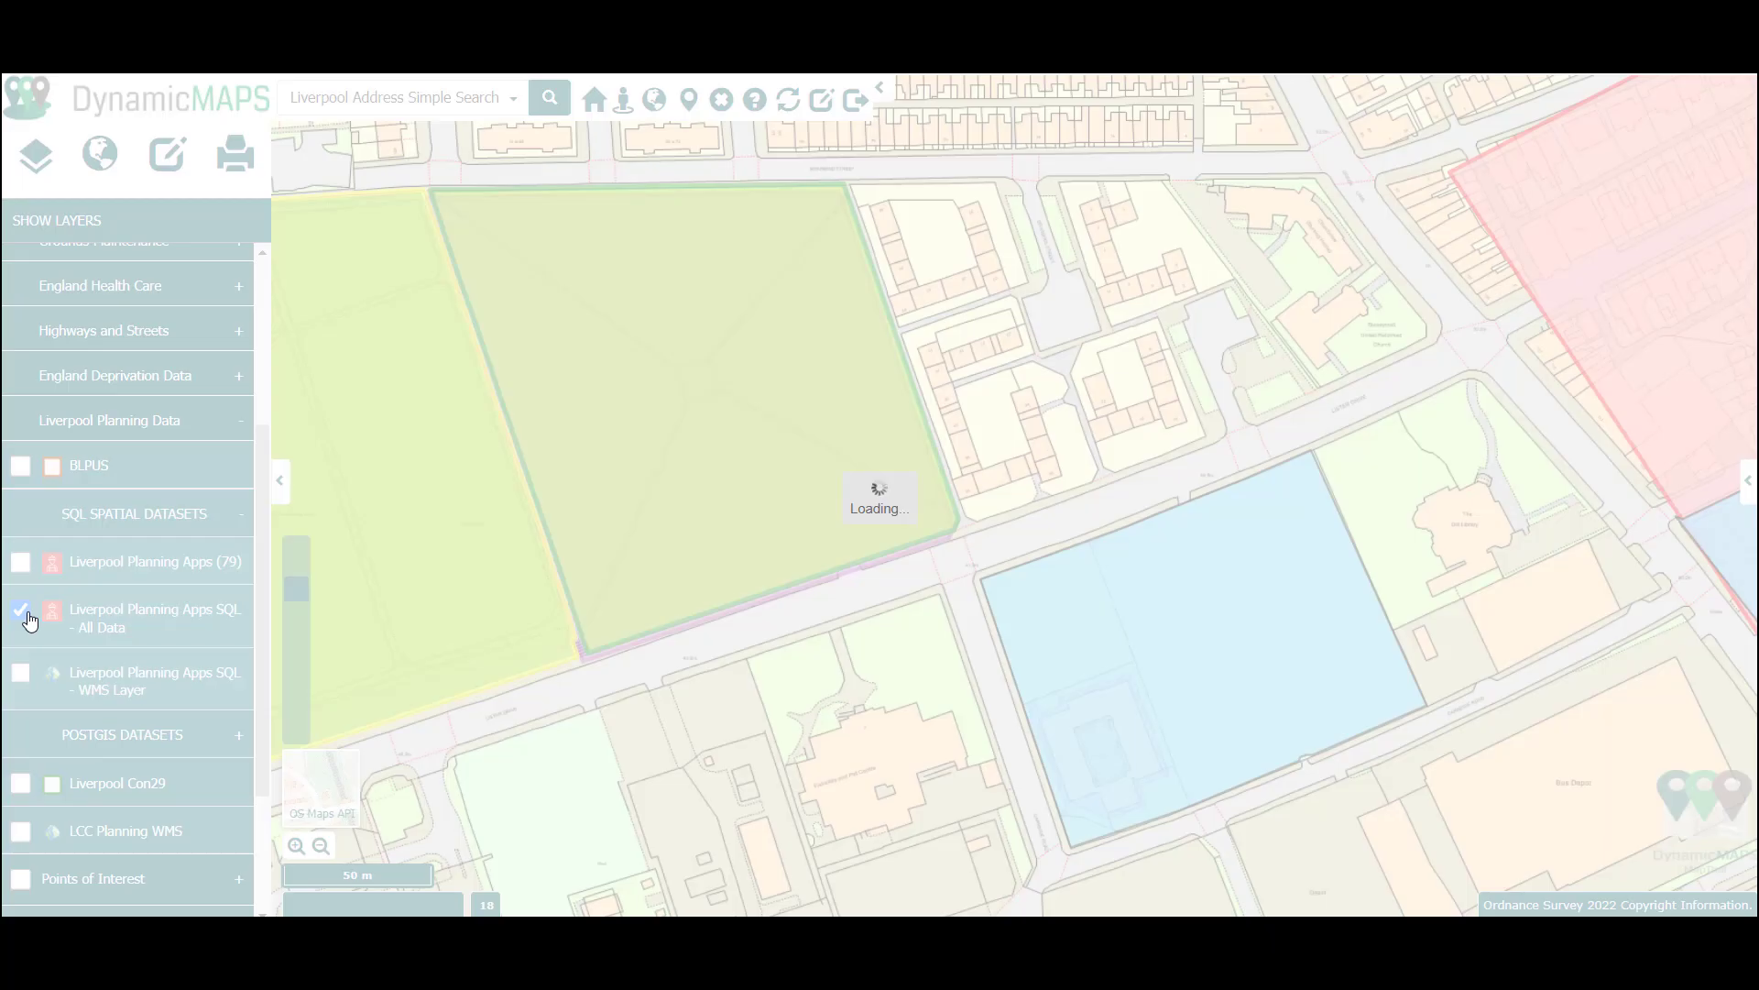
pyautogui.click(85, 519)
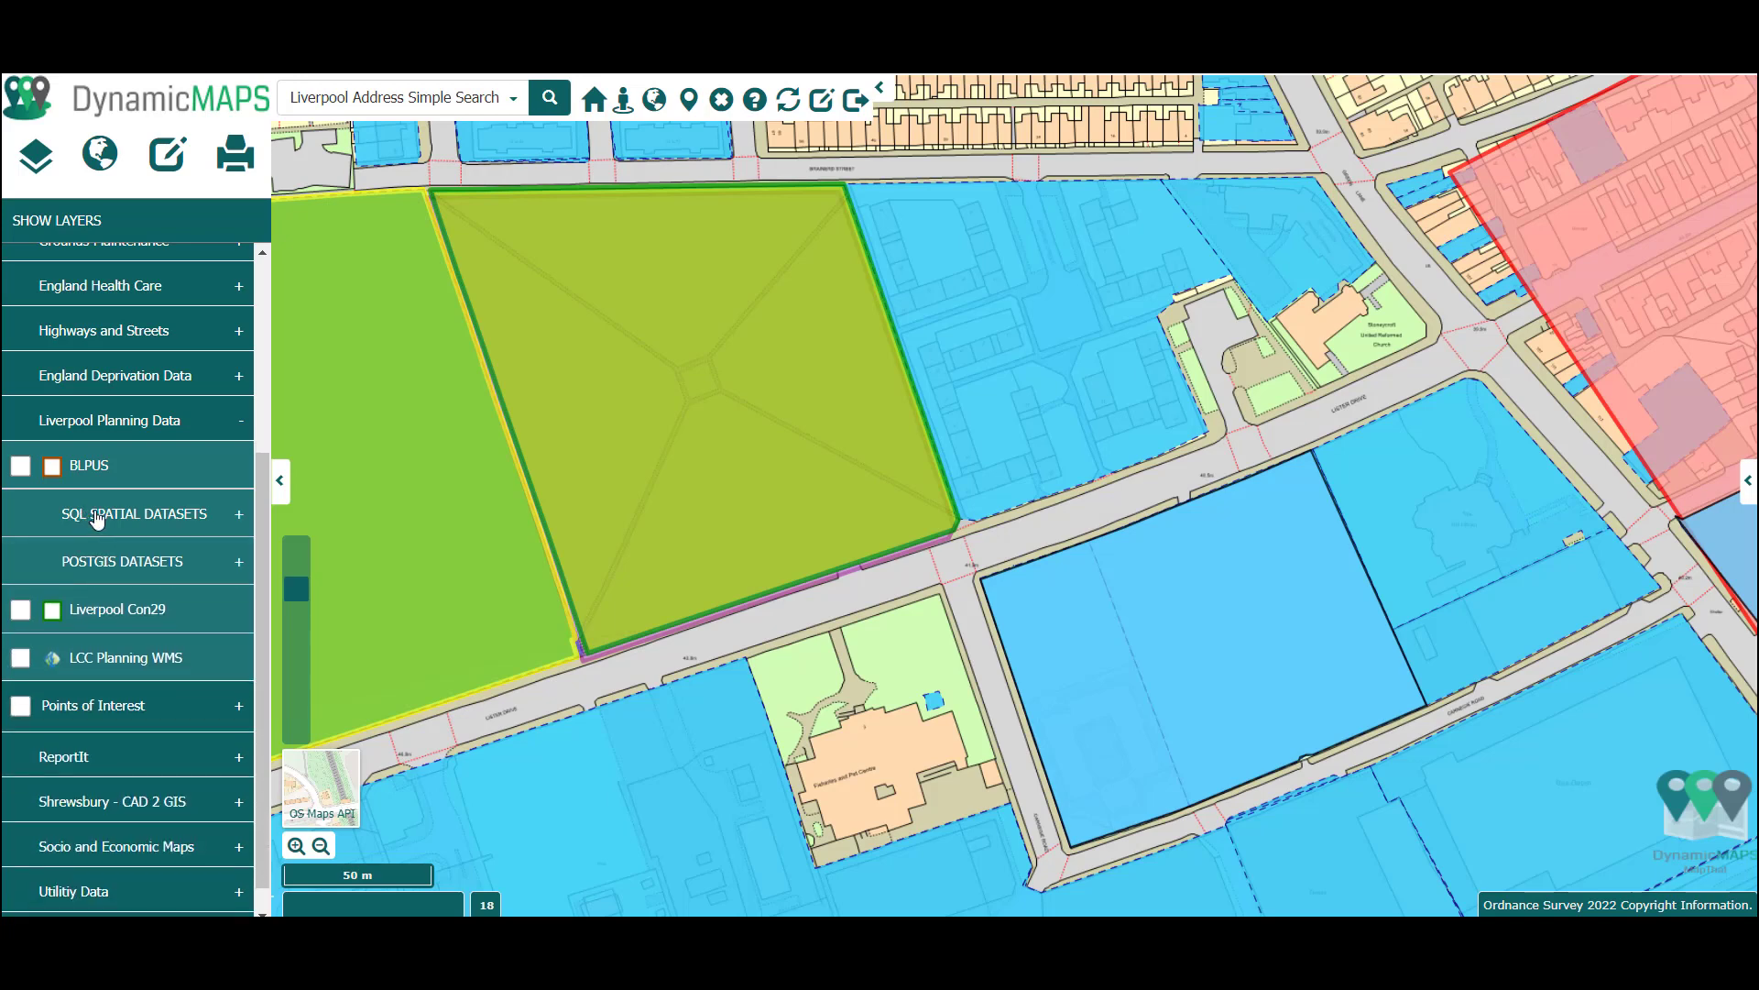
# - Inspect the planning application details for sites on both sides of Carnegie Road, and dismiss the information pop-ups
pyautogui.click(731, 703)
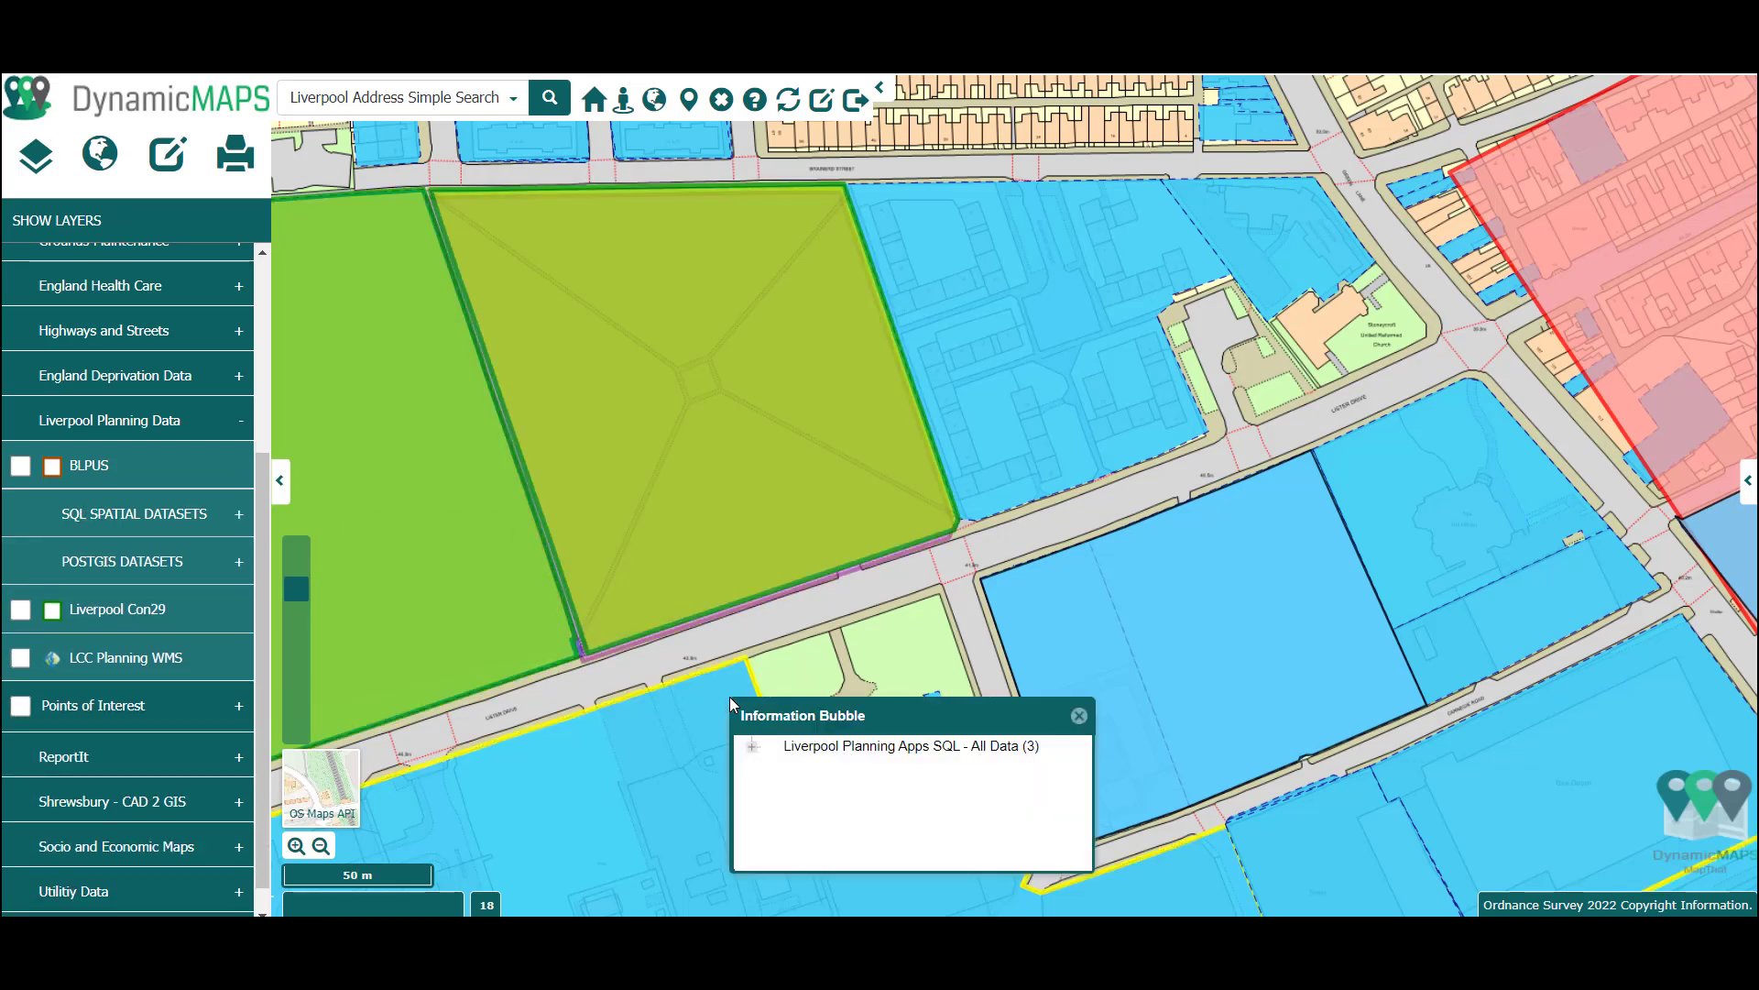
pyautogui.click(866, 777)
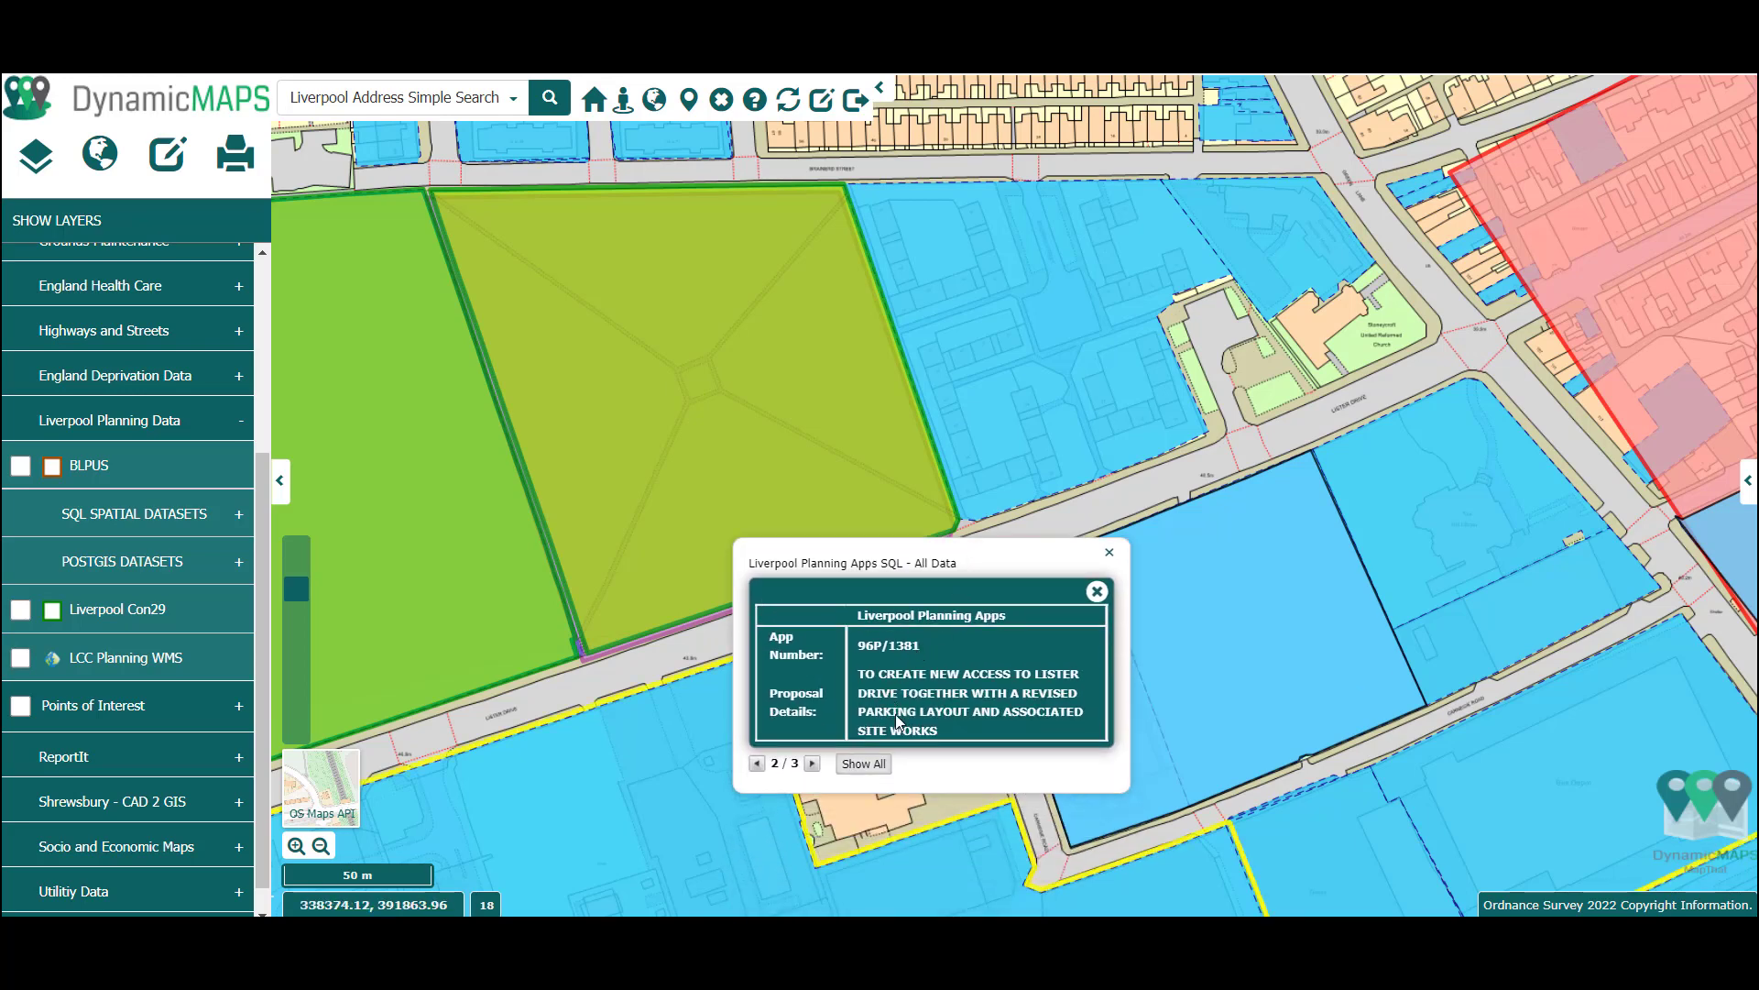
pyautogui.moveTo(1037, 336)
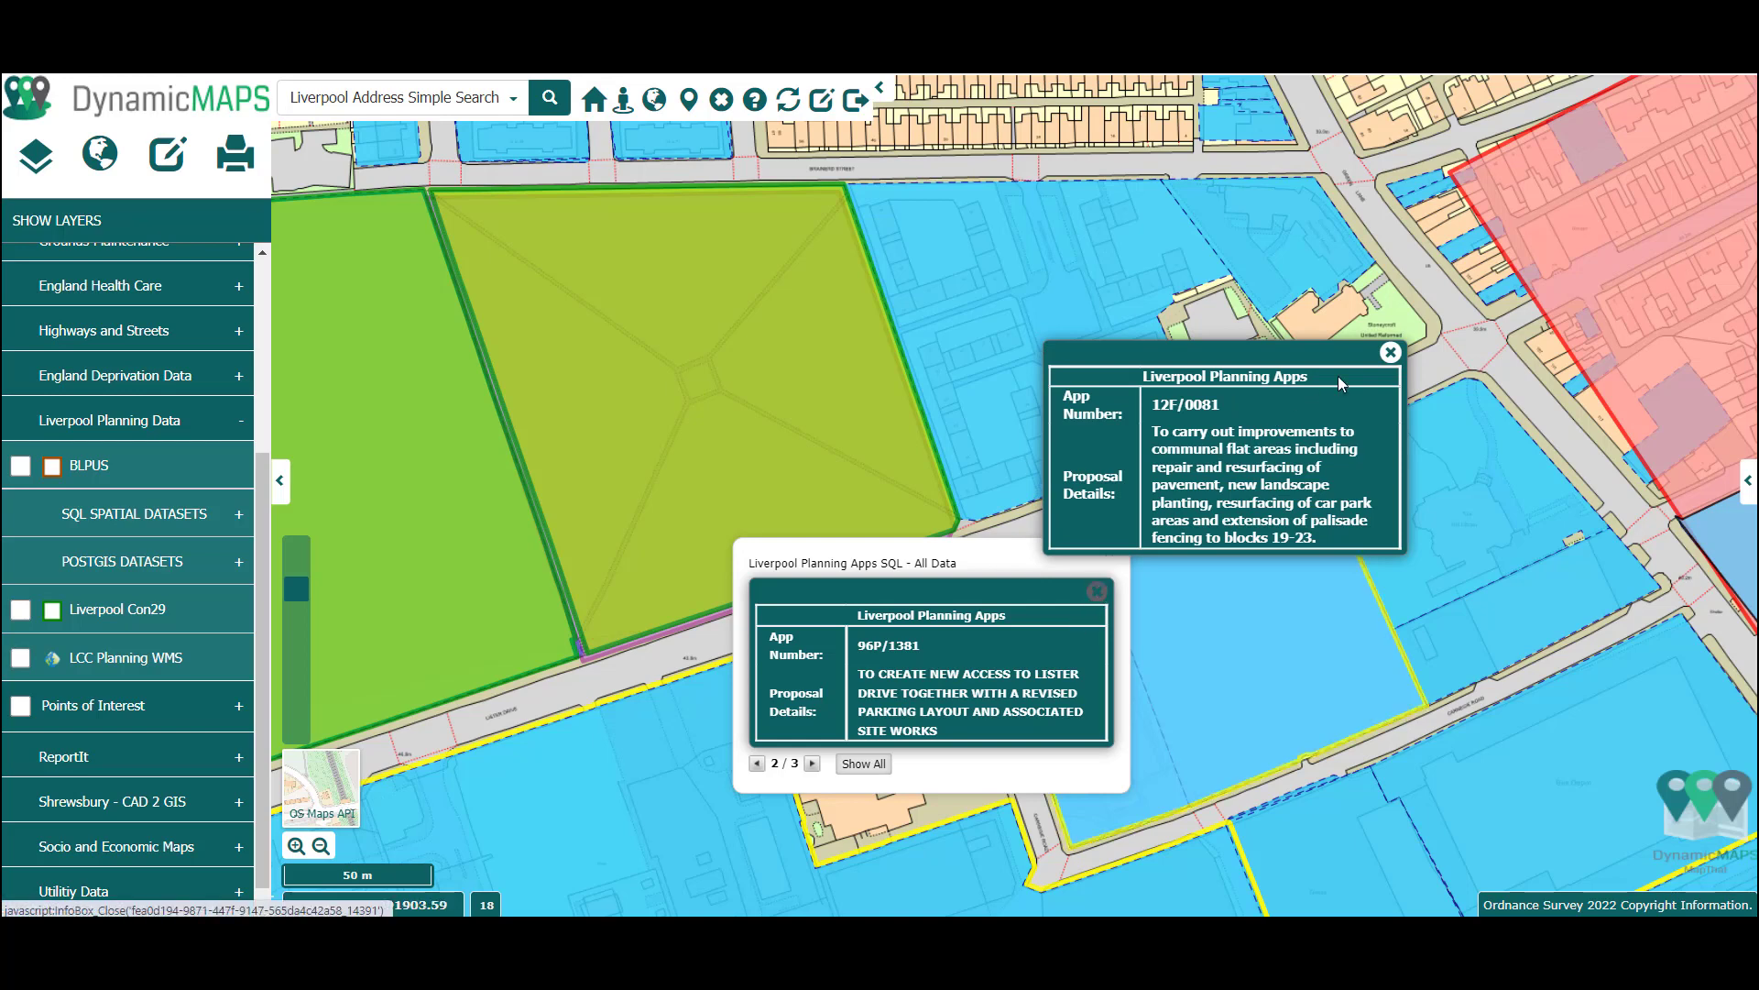
pyautogui.click(1387, 357)
pyautogui.click(1108, 559)
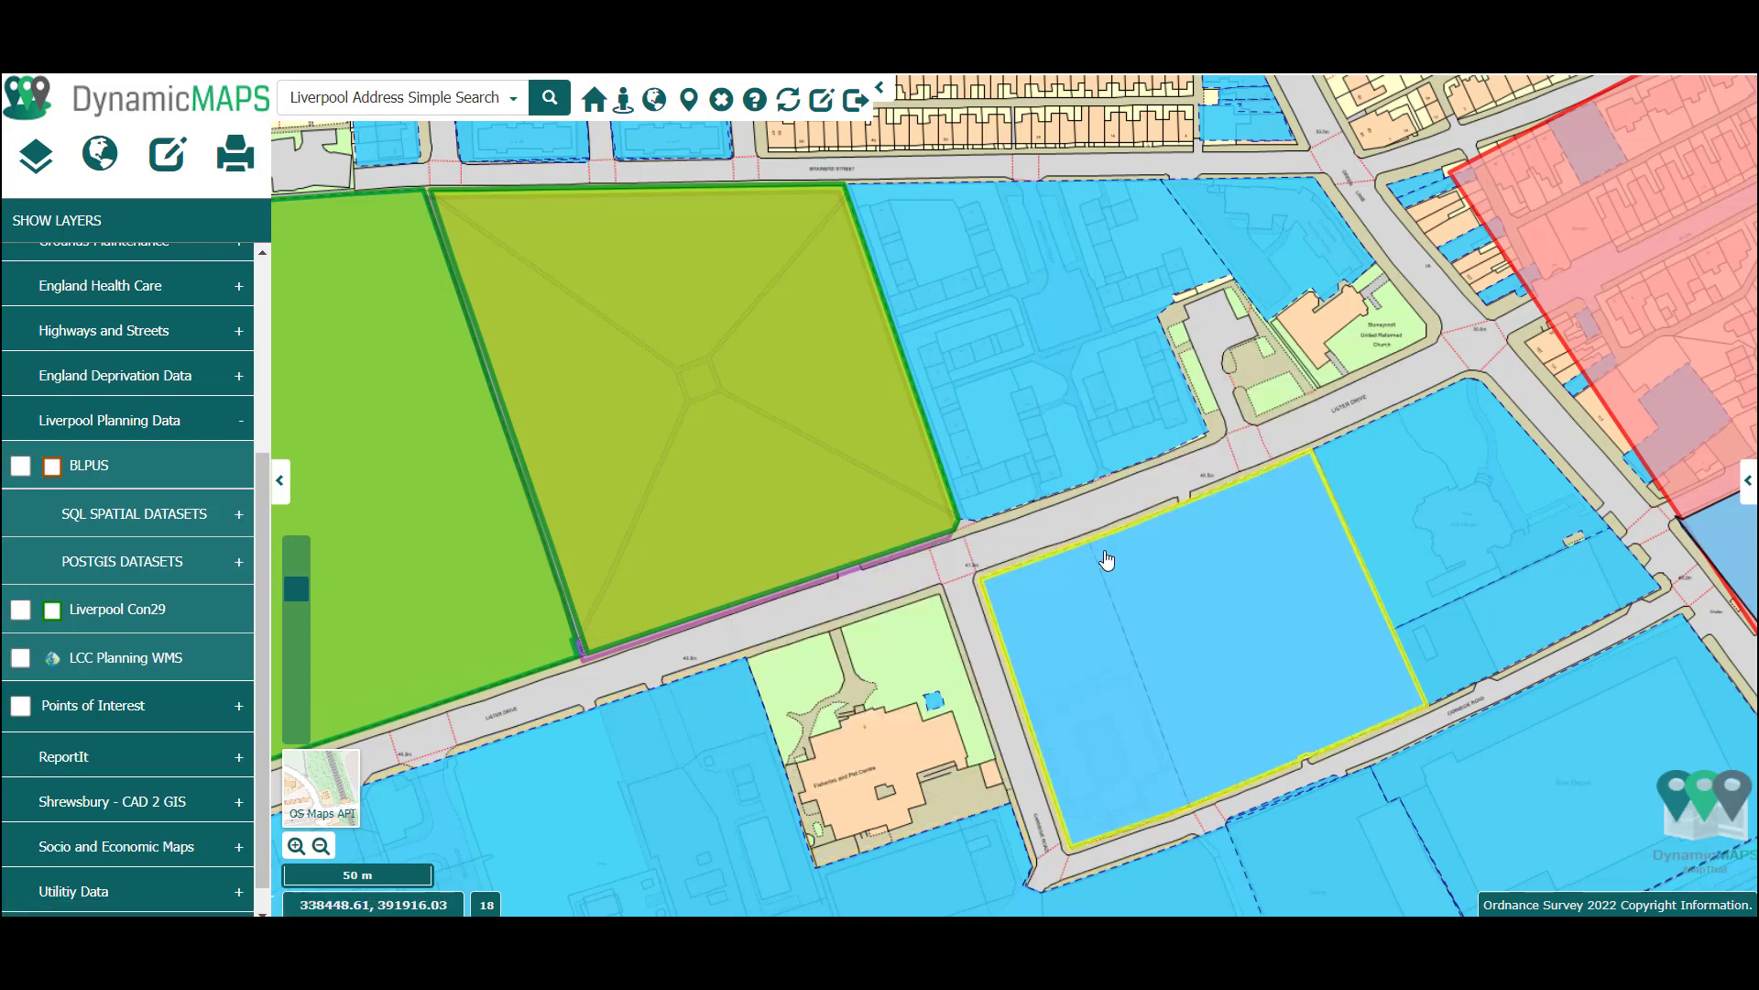
# - Create an area search around a point placed at the park's corner on Lister Drive, with a 25 metre distance
pyautogui.click(97, 149)
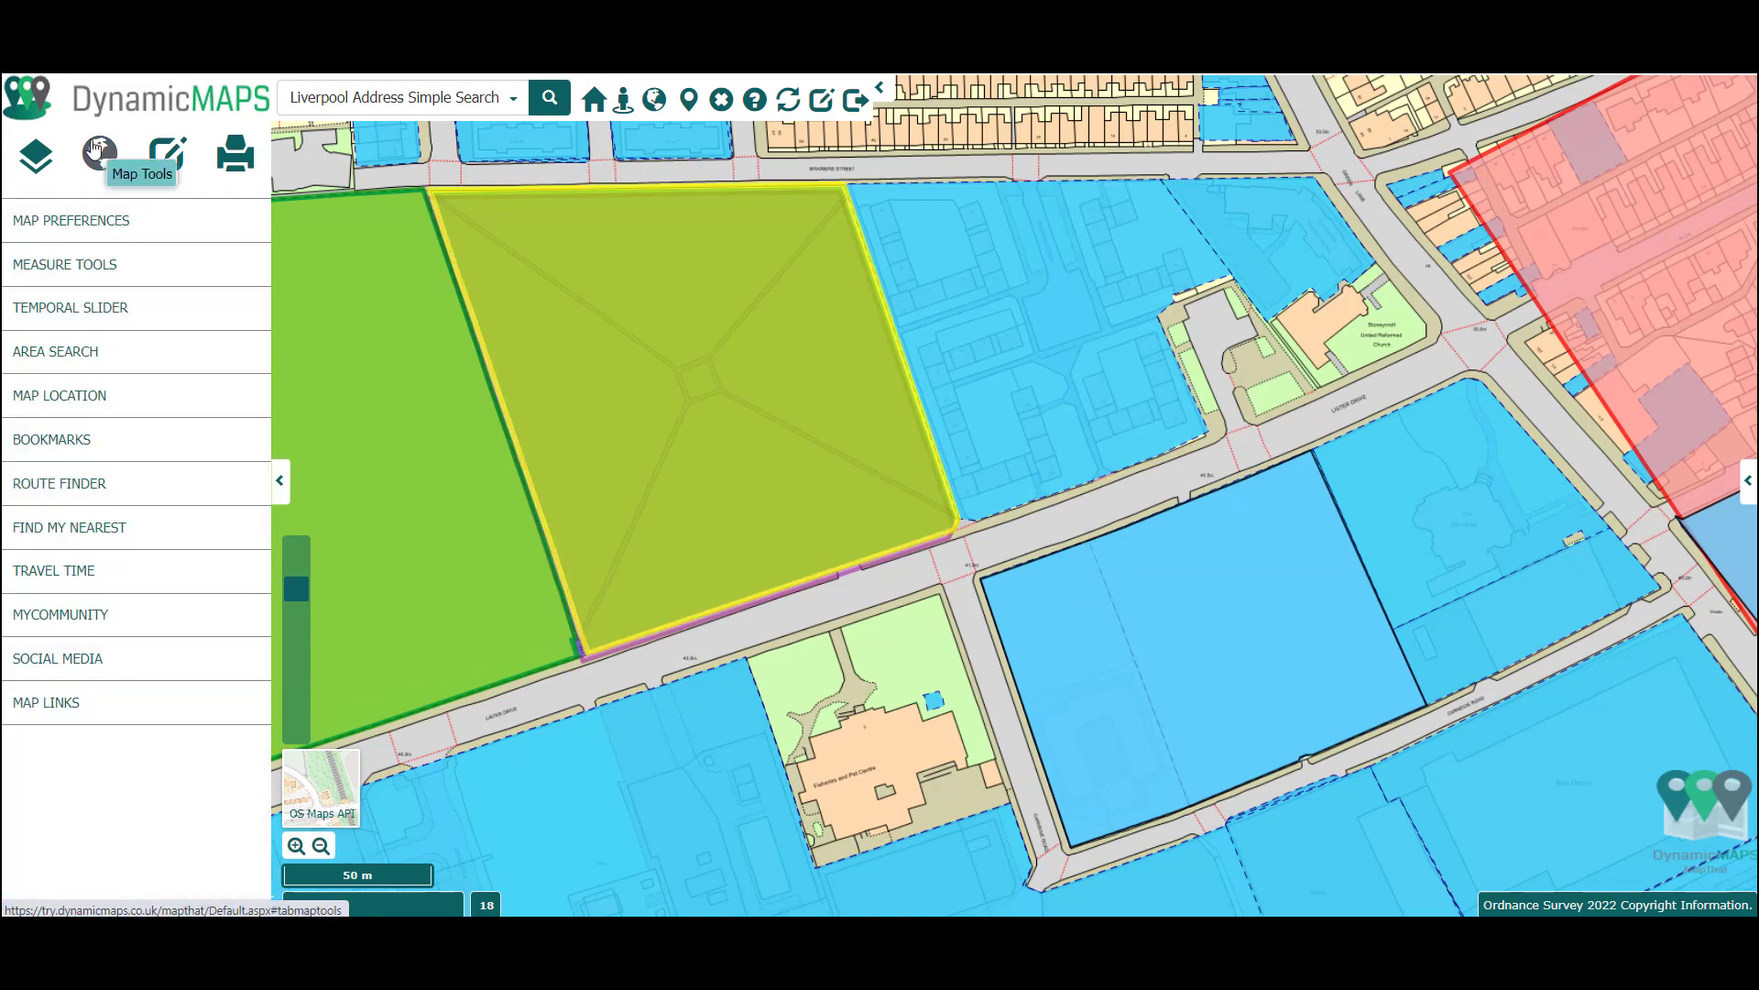
pyautogui.click(99, 351)
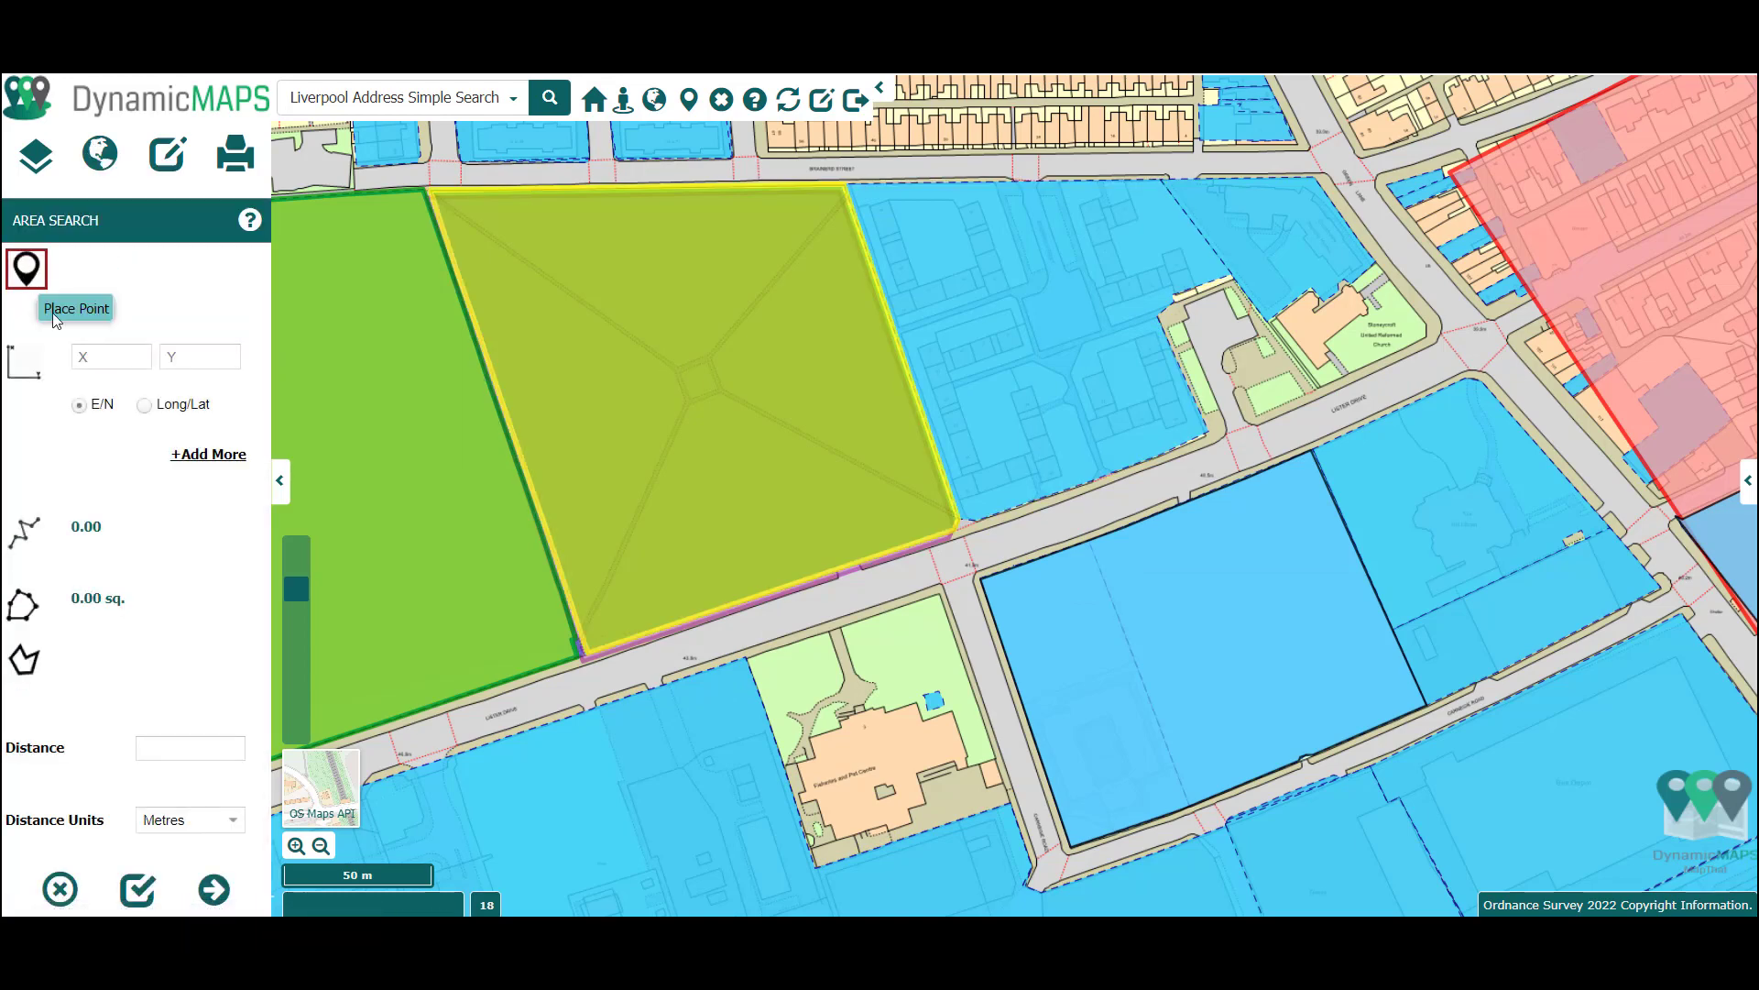
pyautogui.click(964, 533)
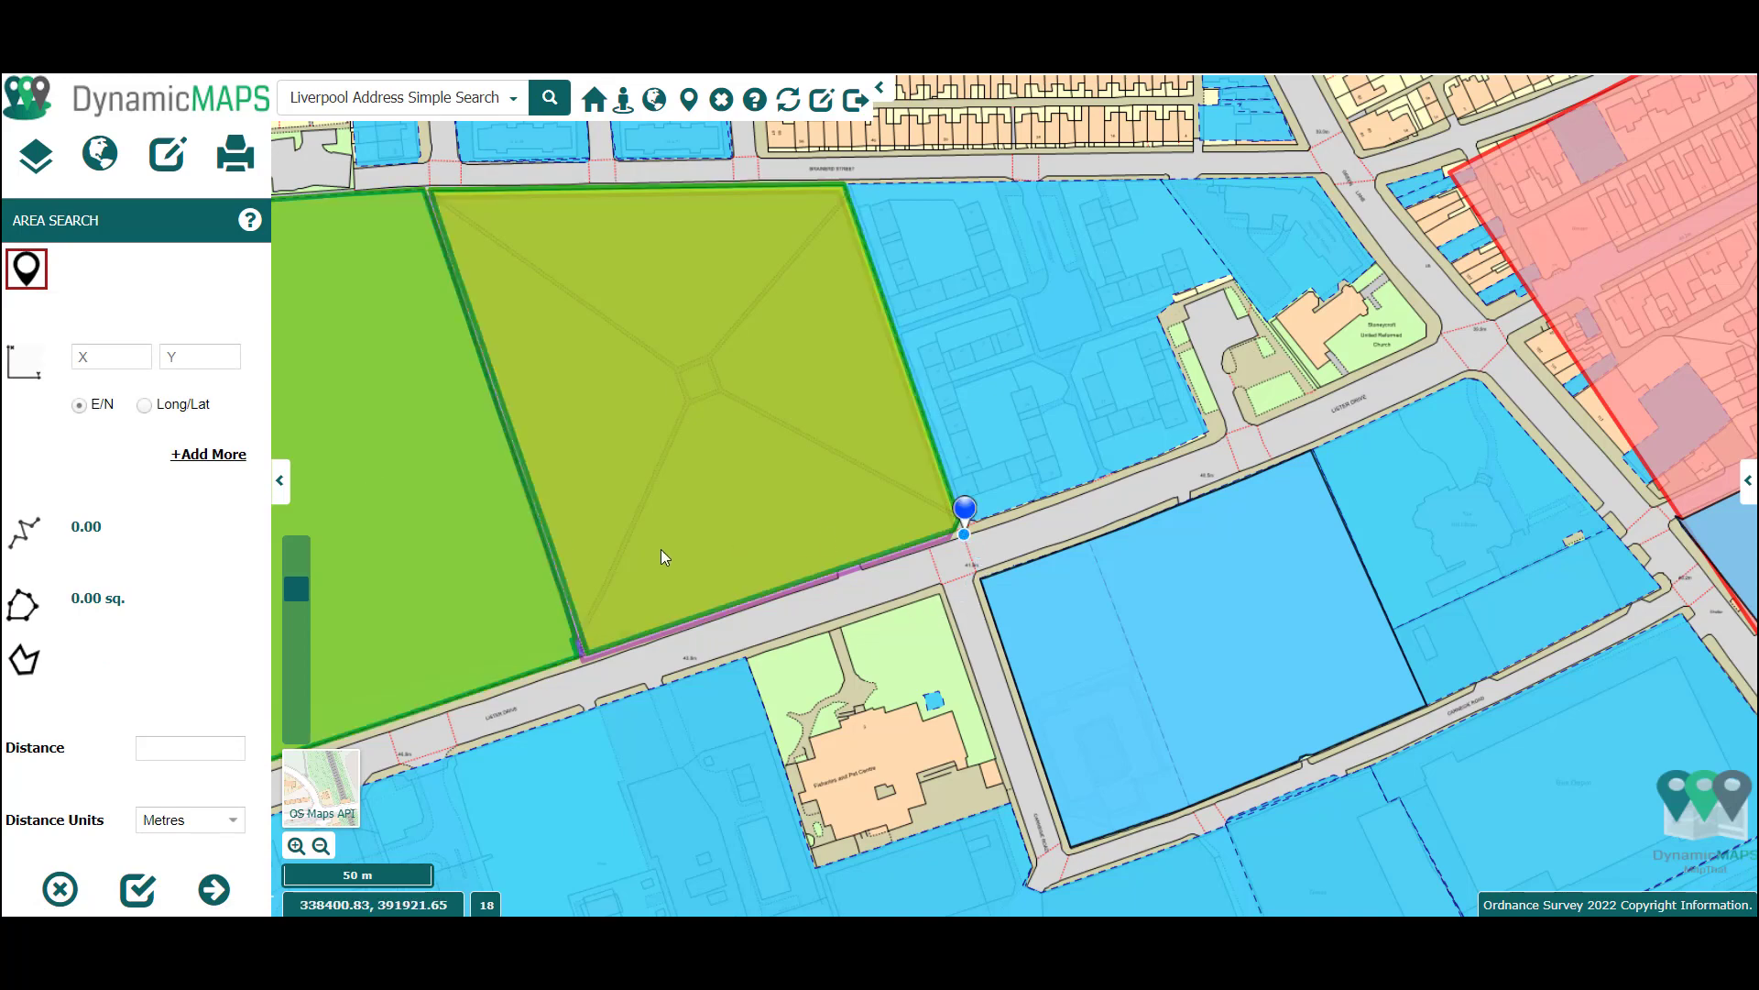
pyautogui.click(149, 747)
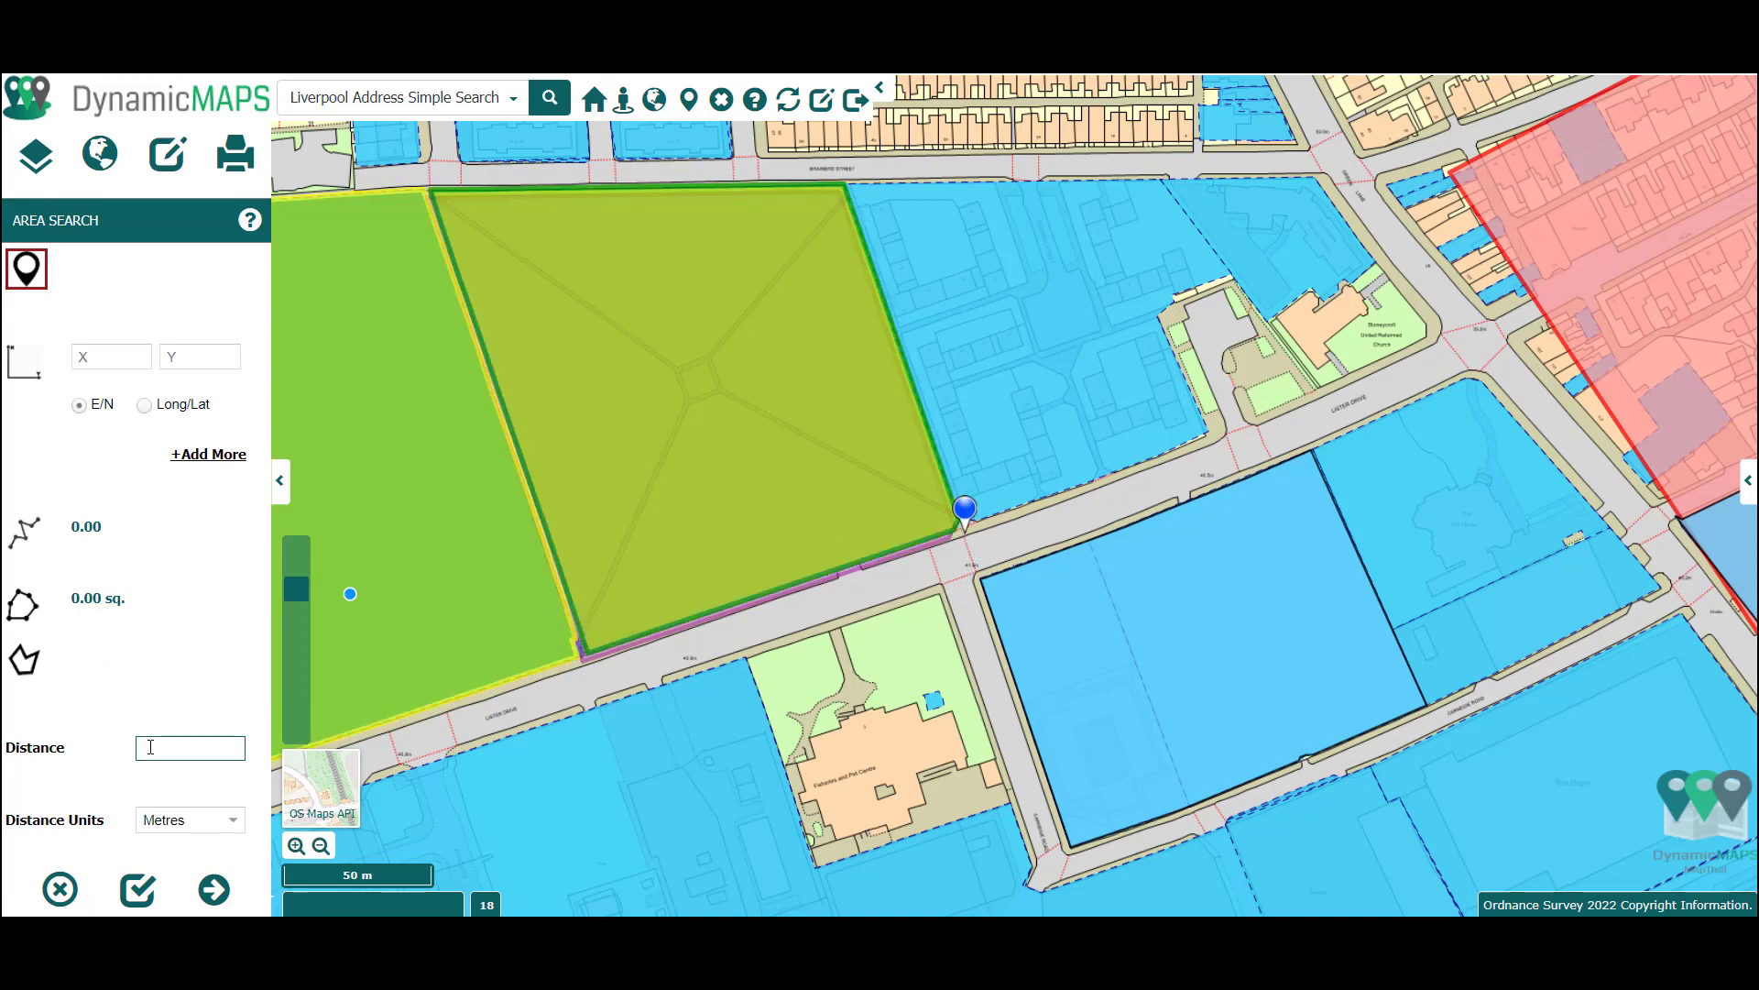
pyautogui.click(234, 819)
pyautogui.click(165, 845)
pyautogui.click(138, 889)
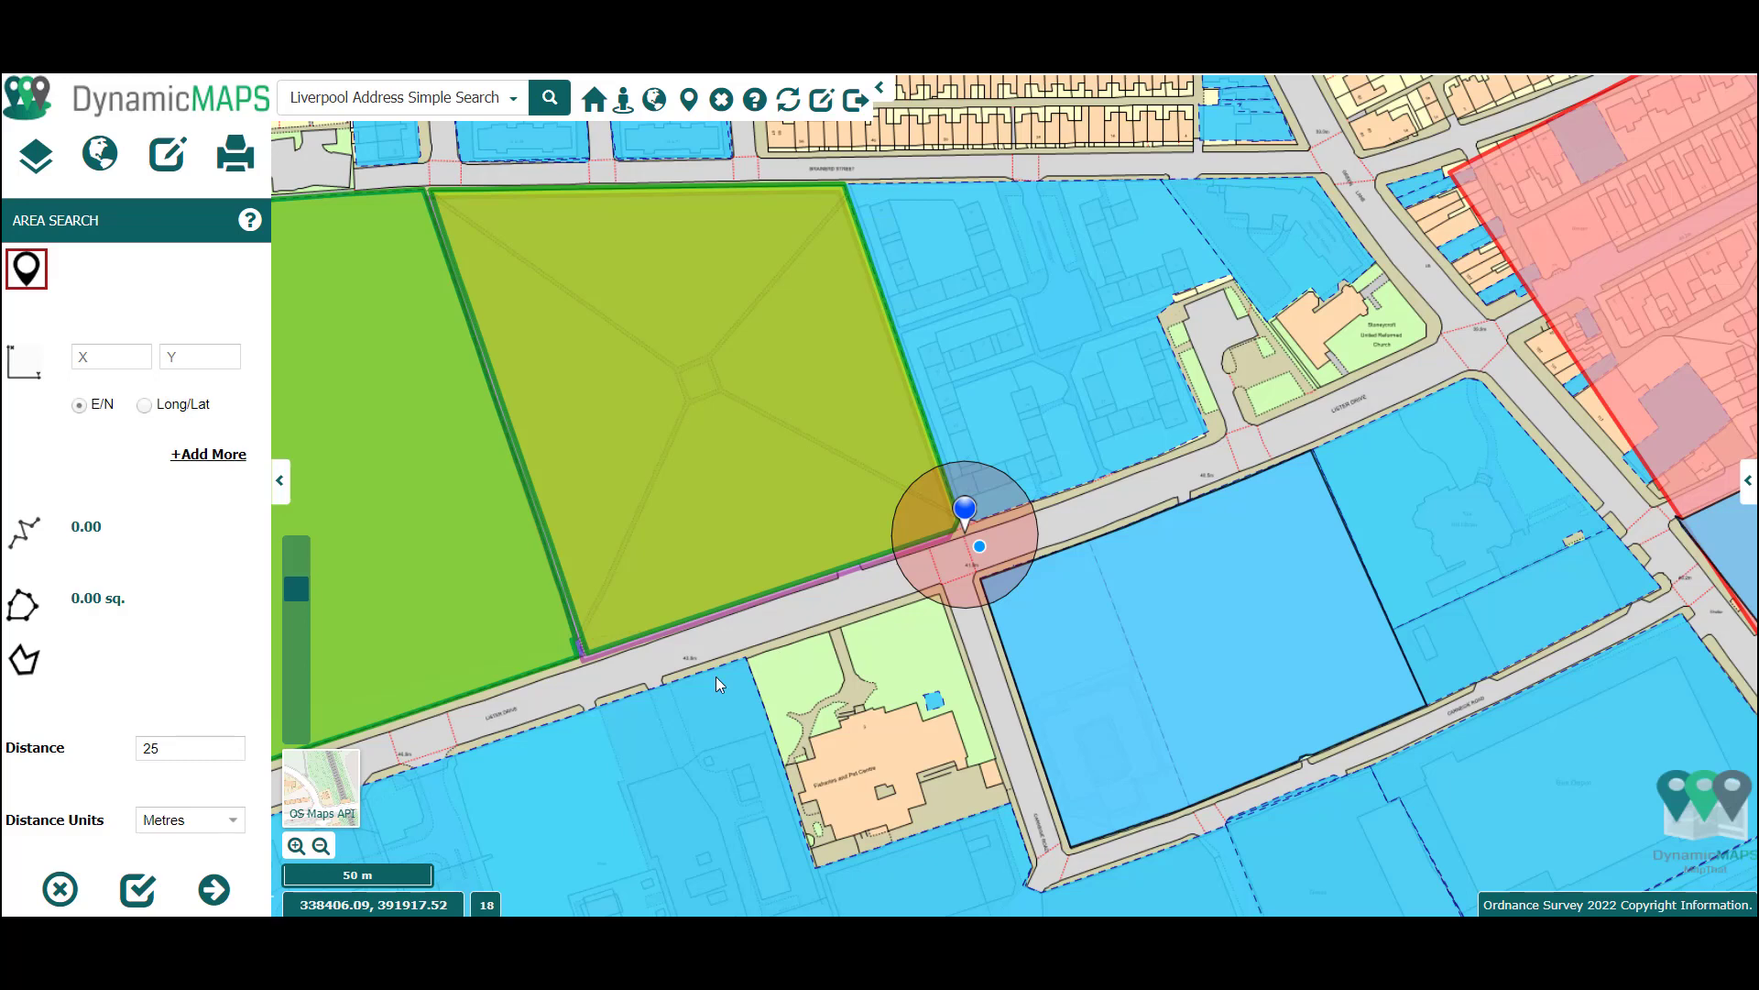
# - Apply the area search to all layers with the results exported to Excel
pyautogui.click(217, 889)
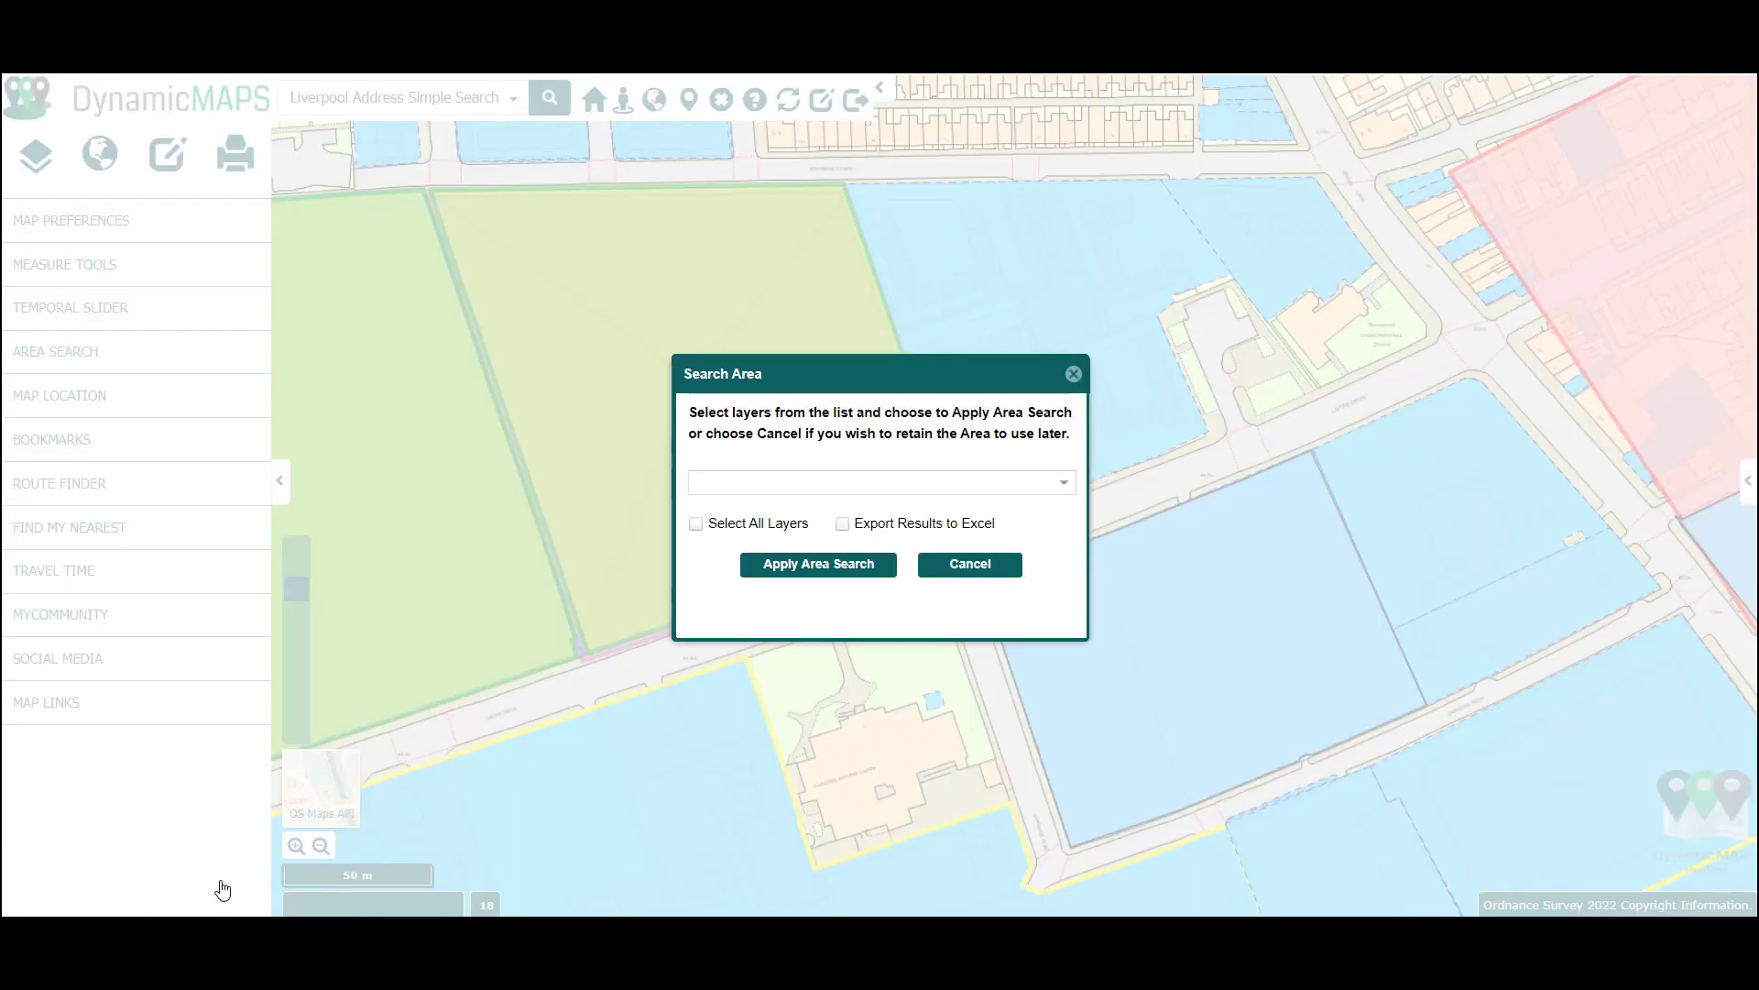
pyautogui.click(1047, 479)
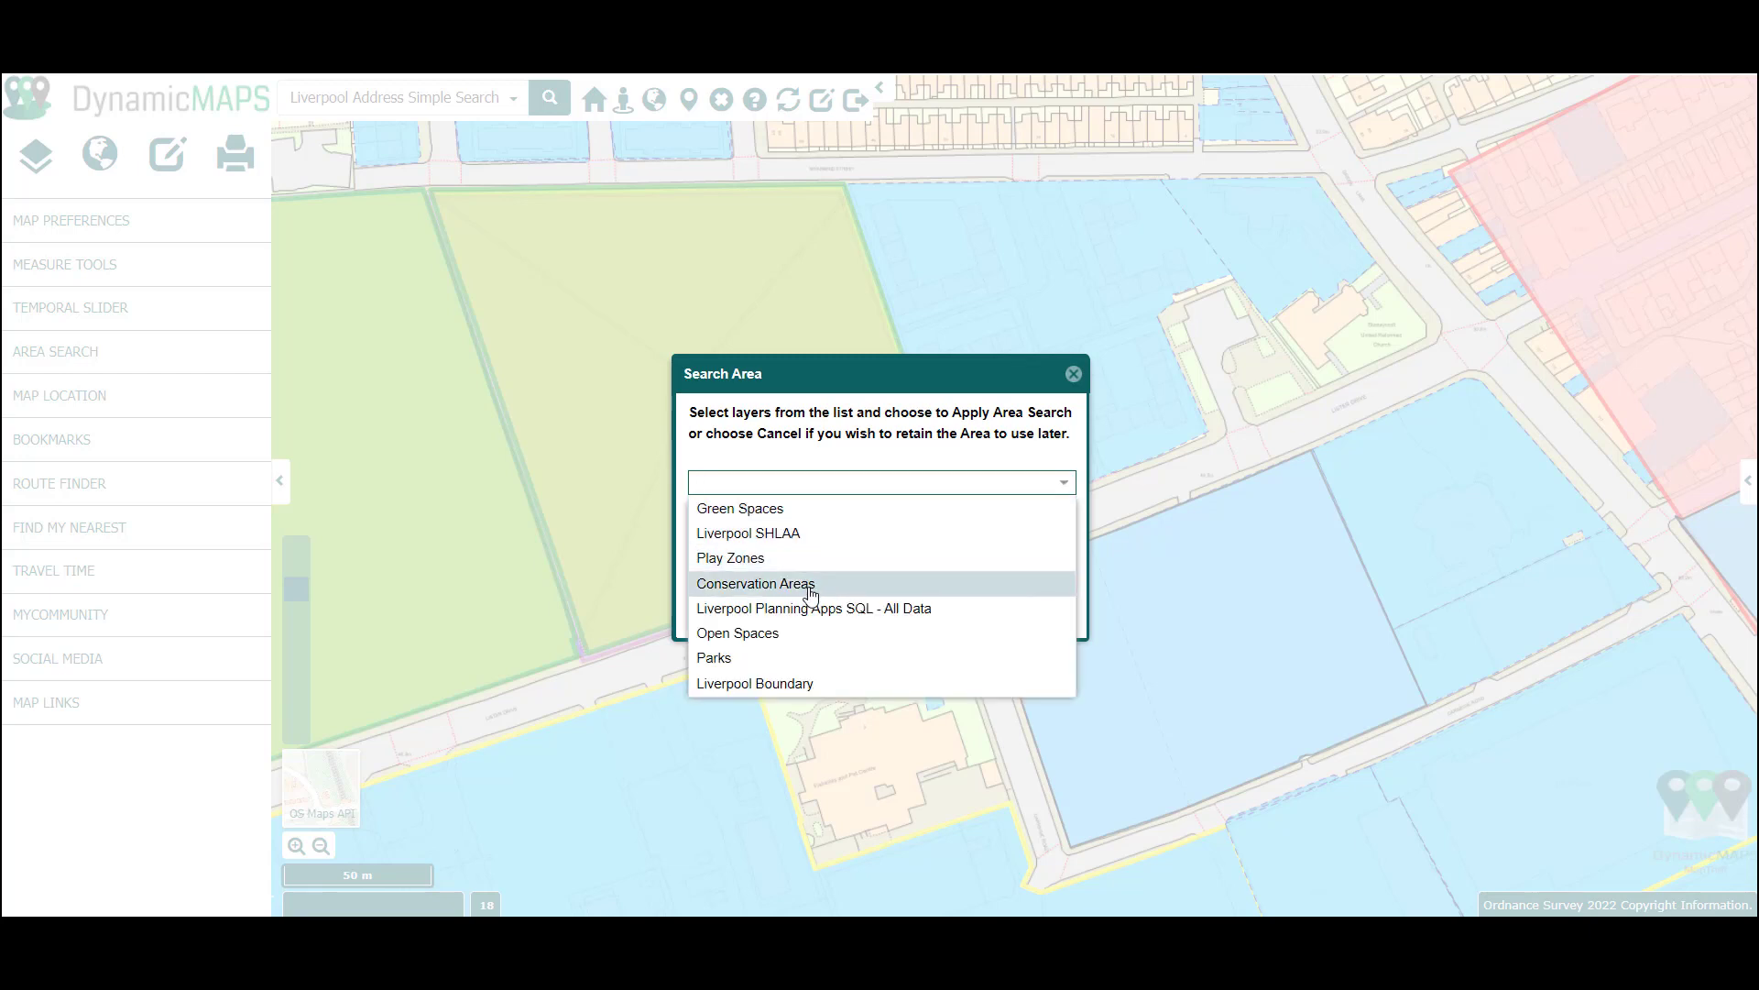
pyautogui.click(910, 465)
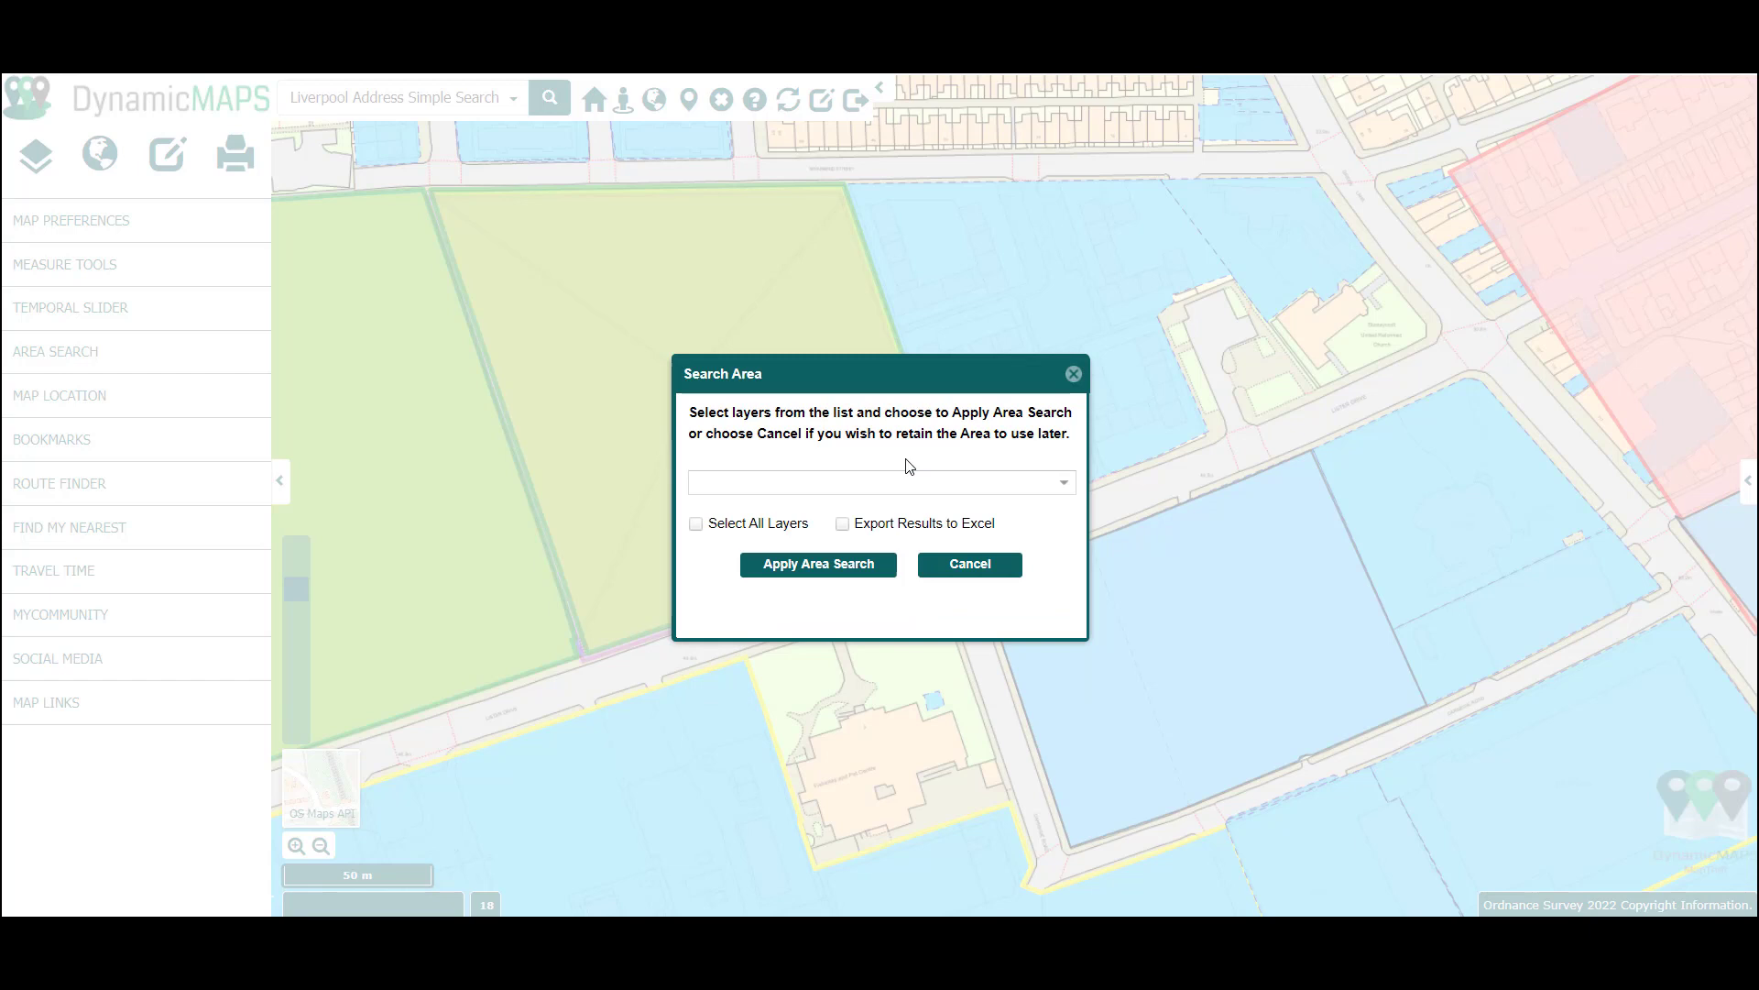
pyautogui.click(705, 529)
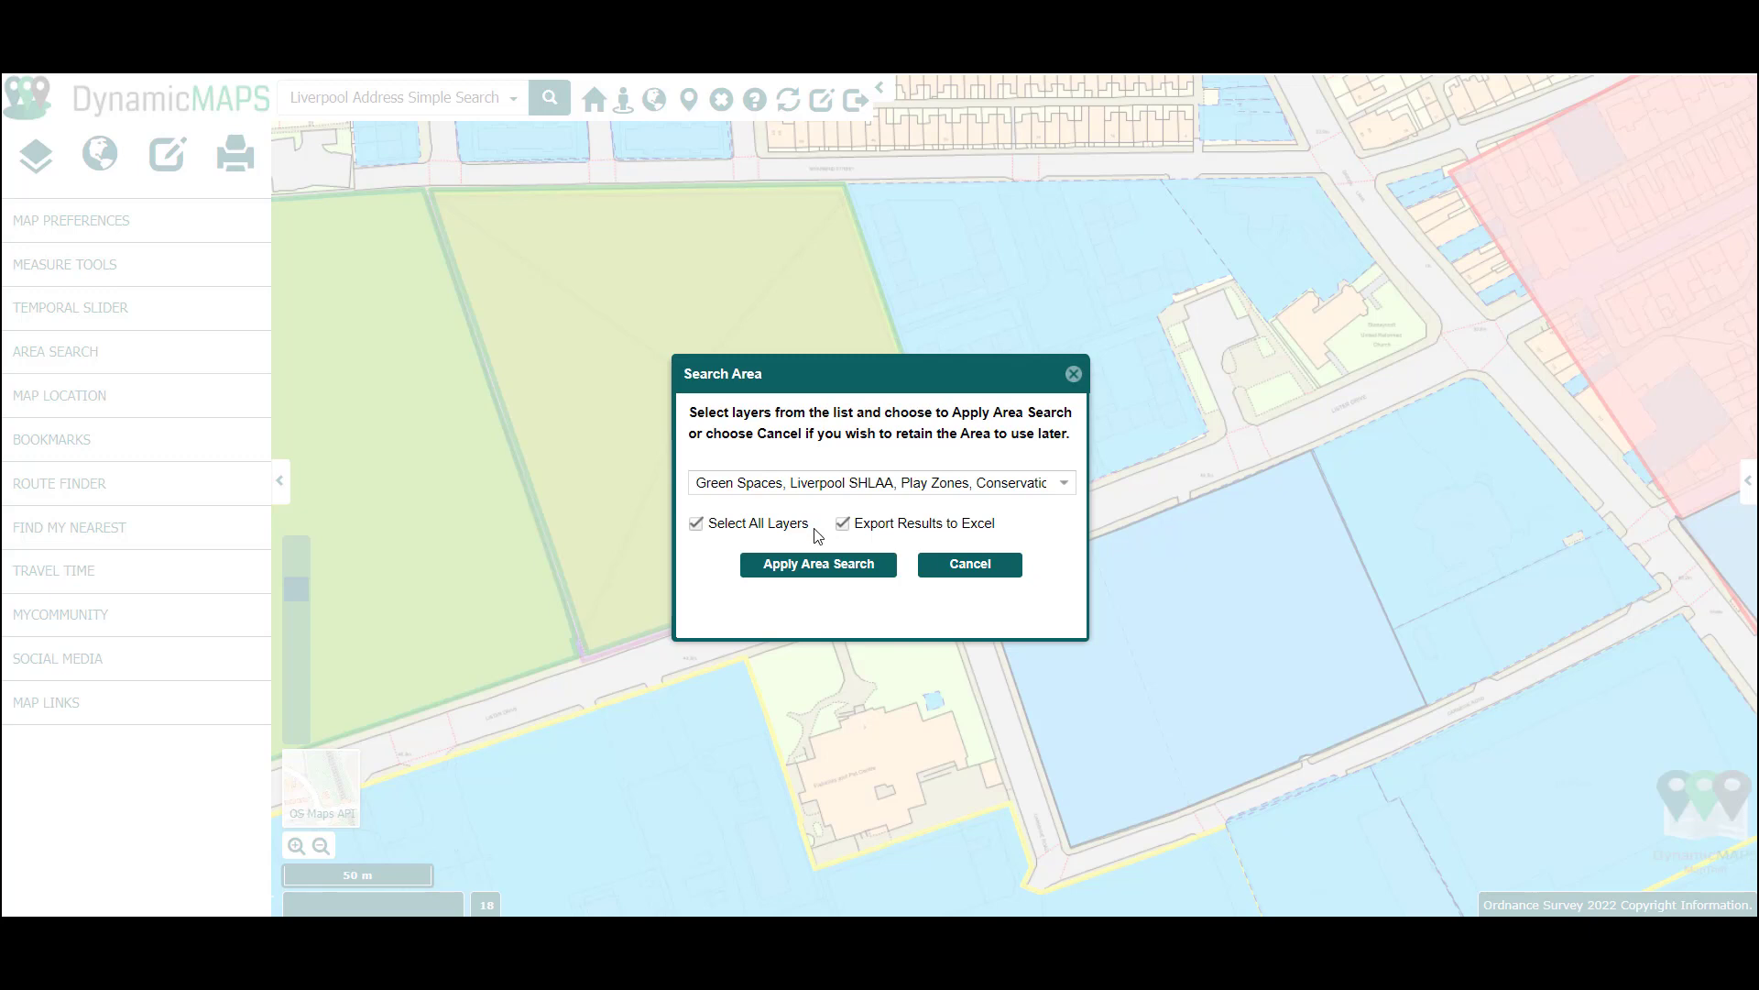
pyautogui.click(818, 564)
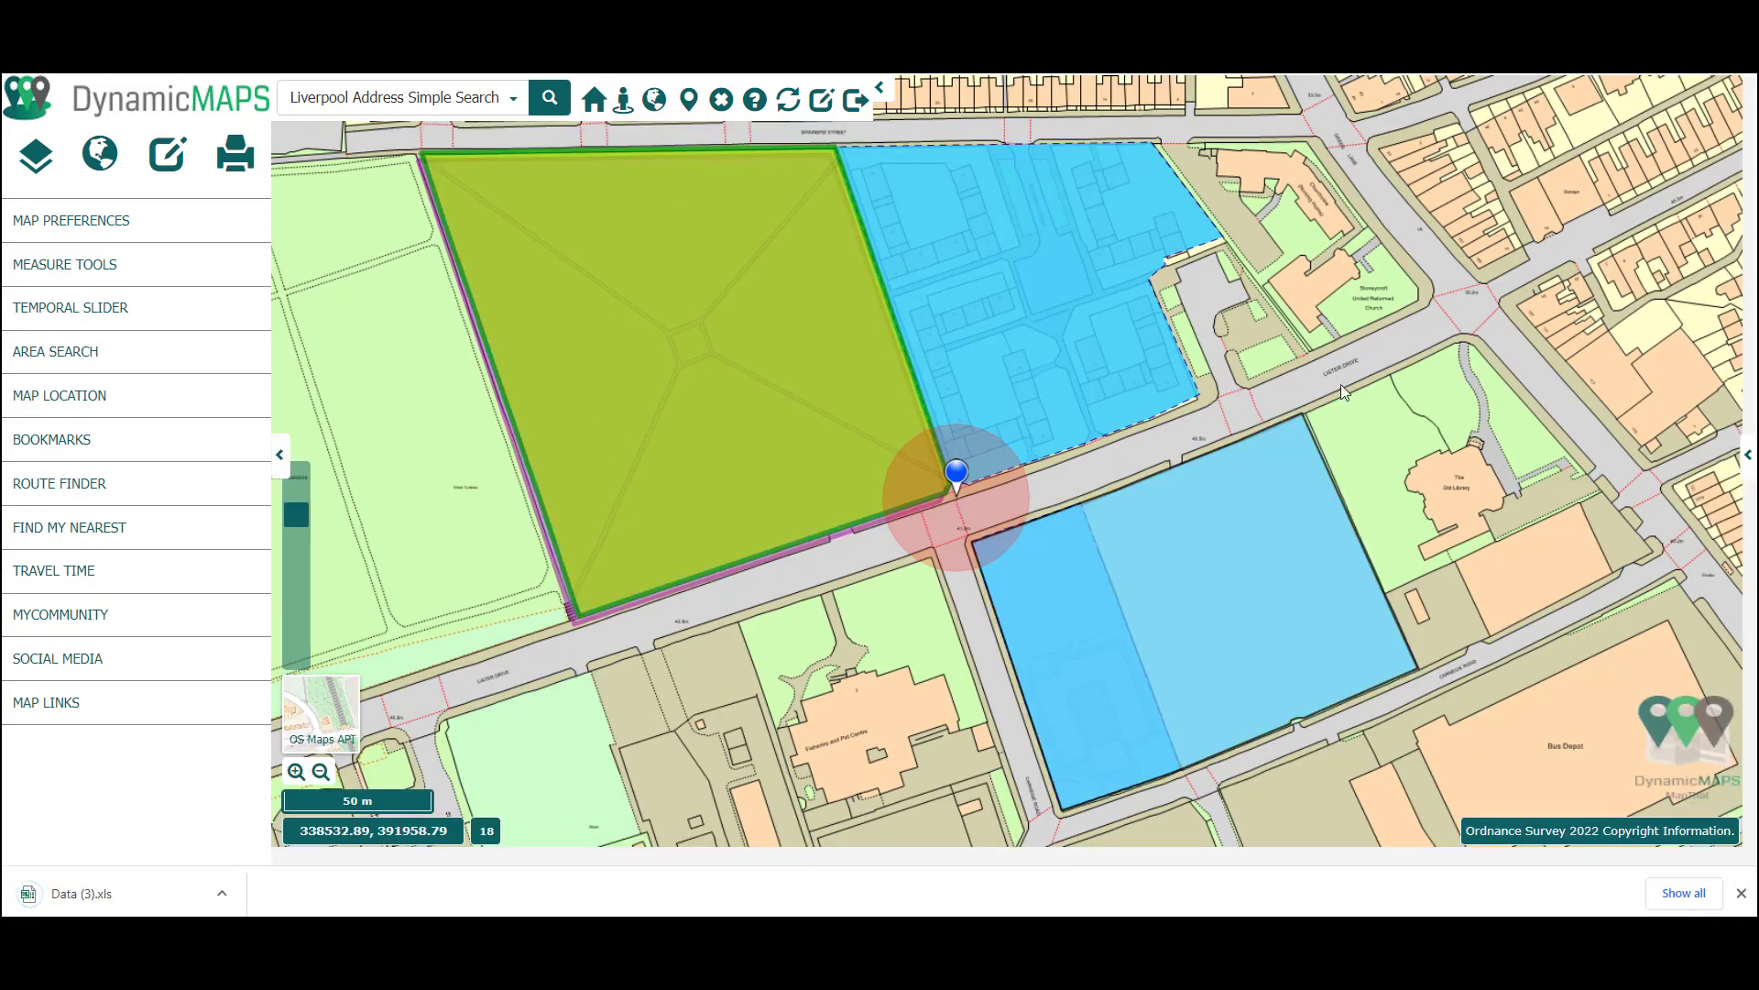
# - Review the area search results for the Liverpool Planning Apps SQL - All Data layer, and hide the results grid
pyautogui.click(1748, 455)
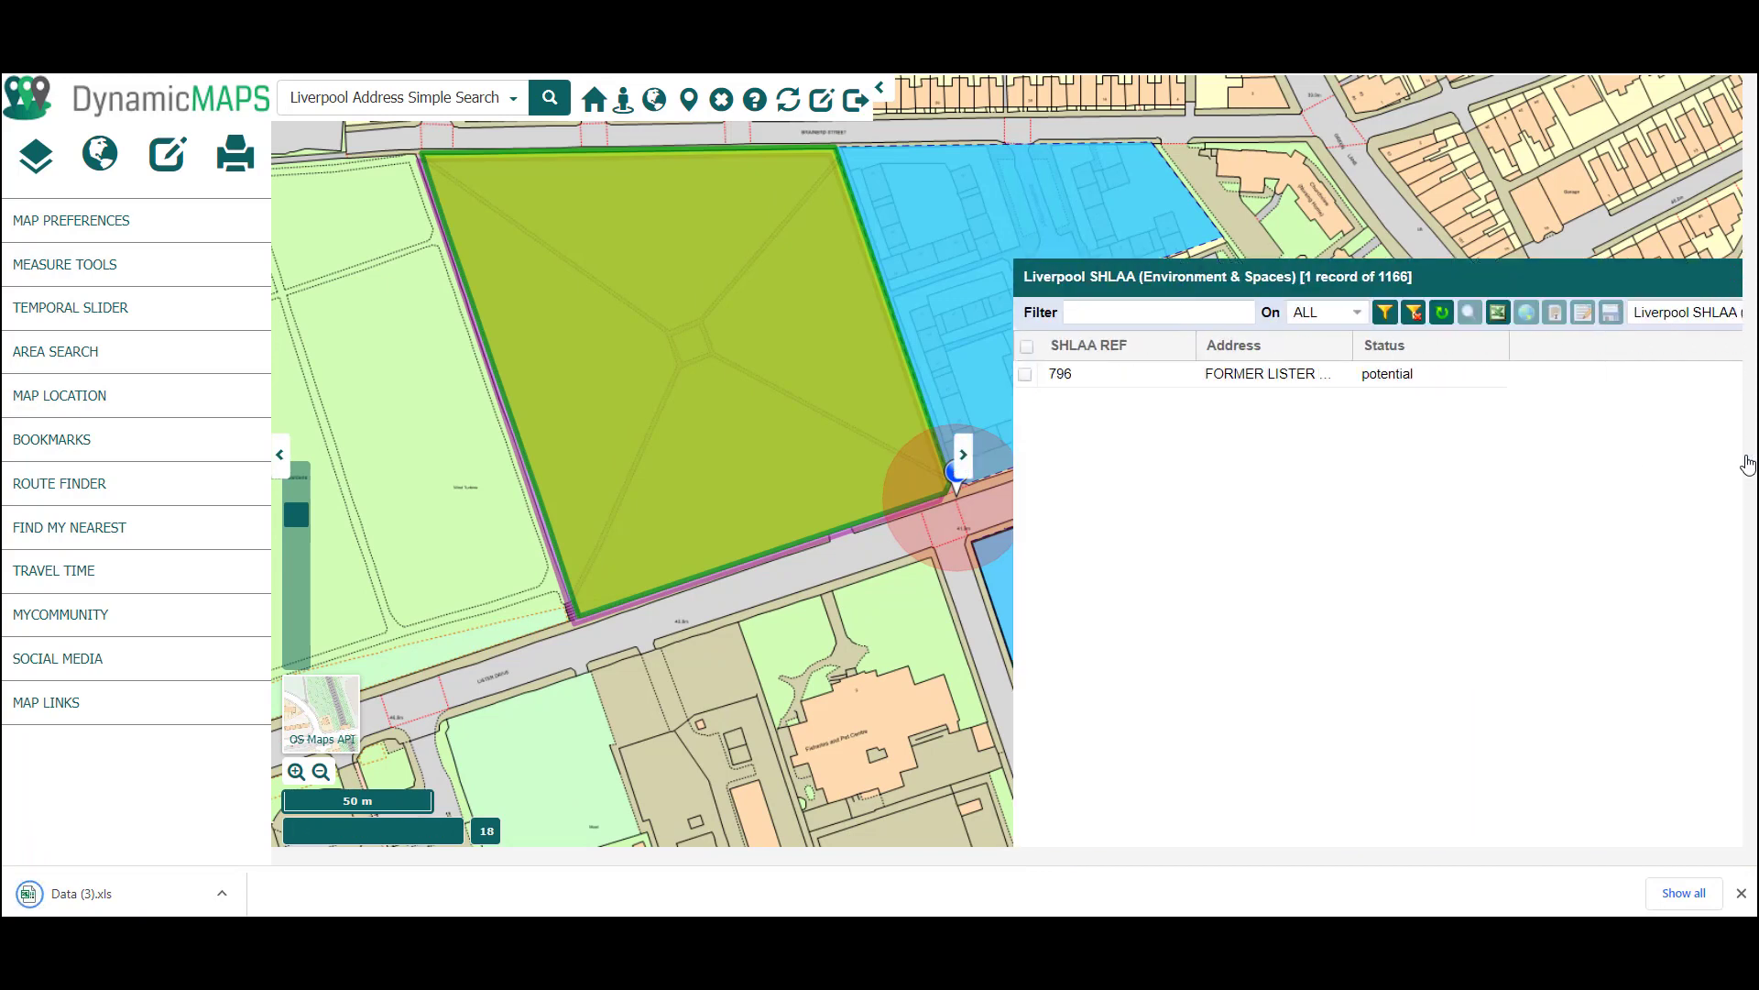
pyautogui.click(1700, 316)
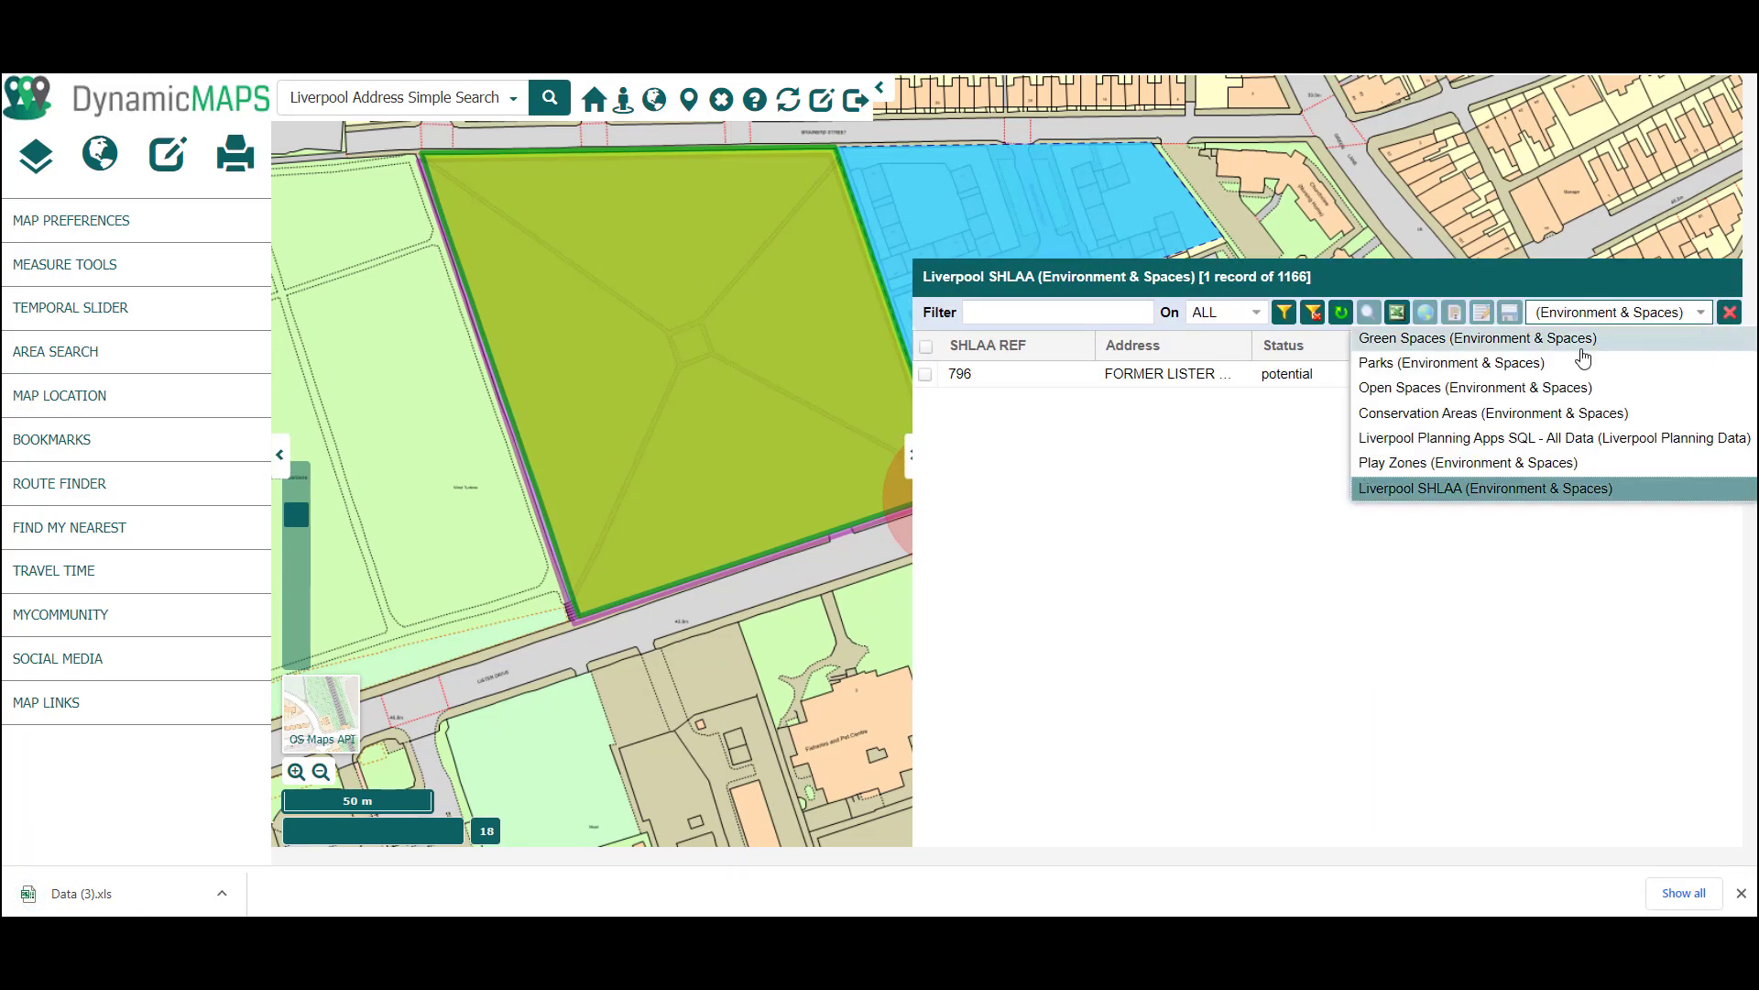
pyautogui.click(1461, 440)
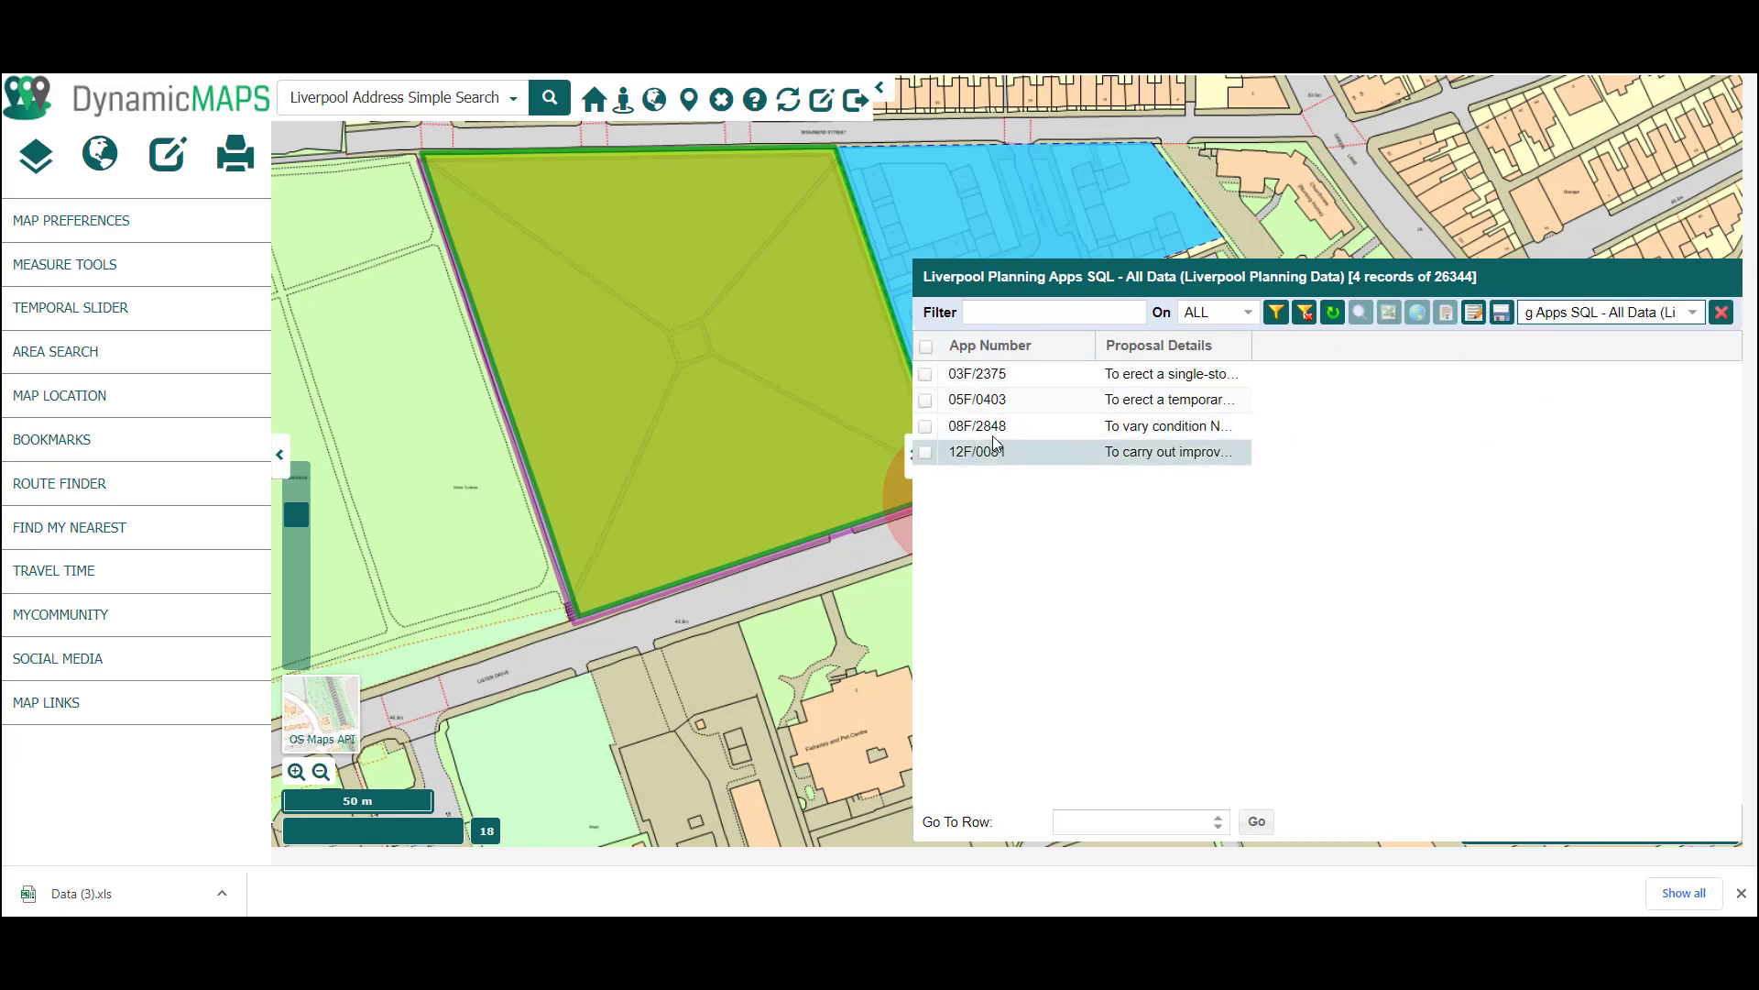
pyautogui.click(910, 458)
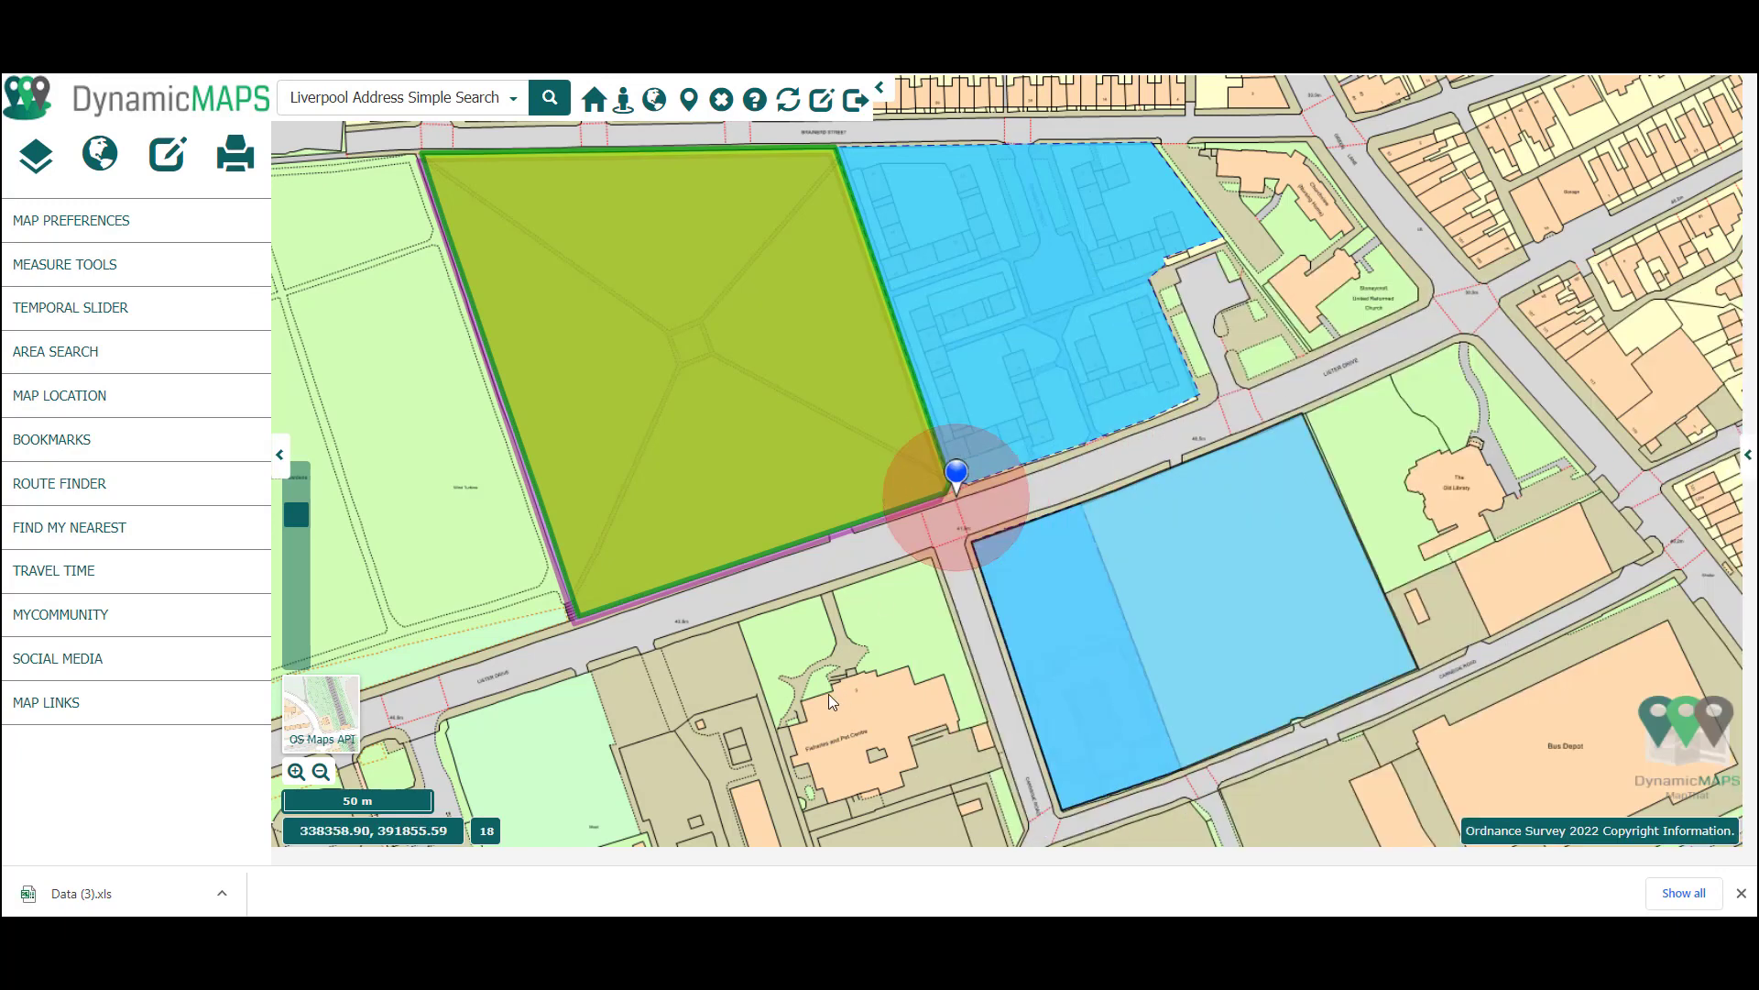
# - Open the exported Data (3).xls in Excel, review its Green Spaces, Liverpool SHLAA and Parks sheets, and close the workbook
pyautogui.click(222, 896)
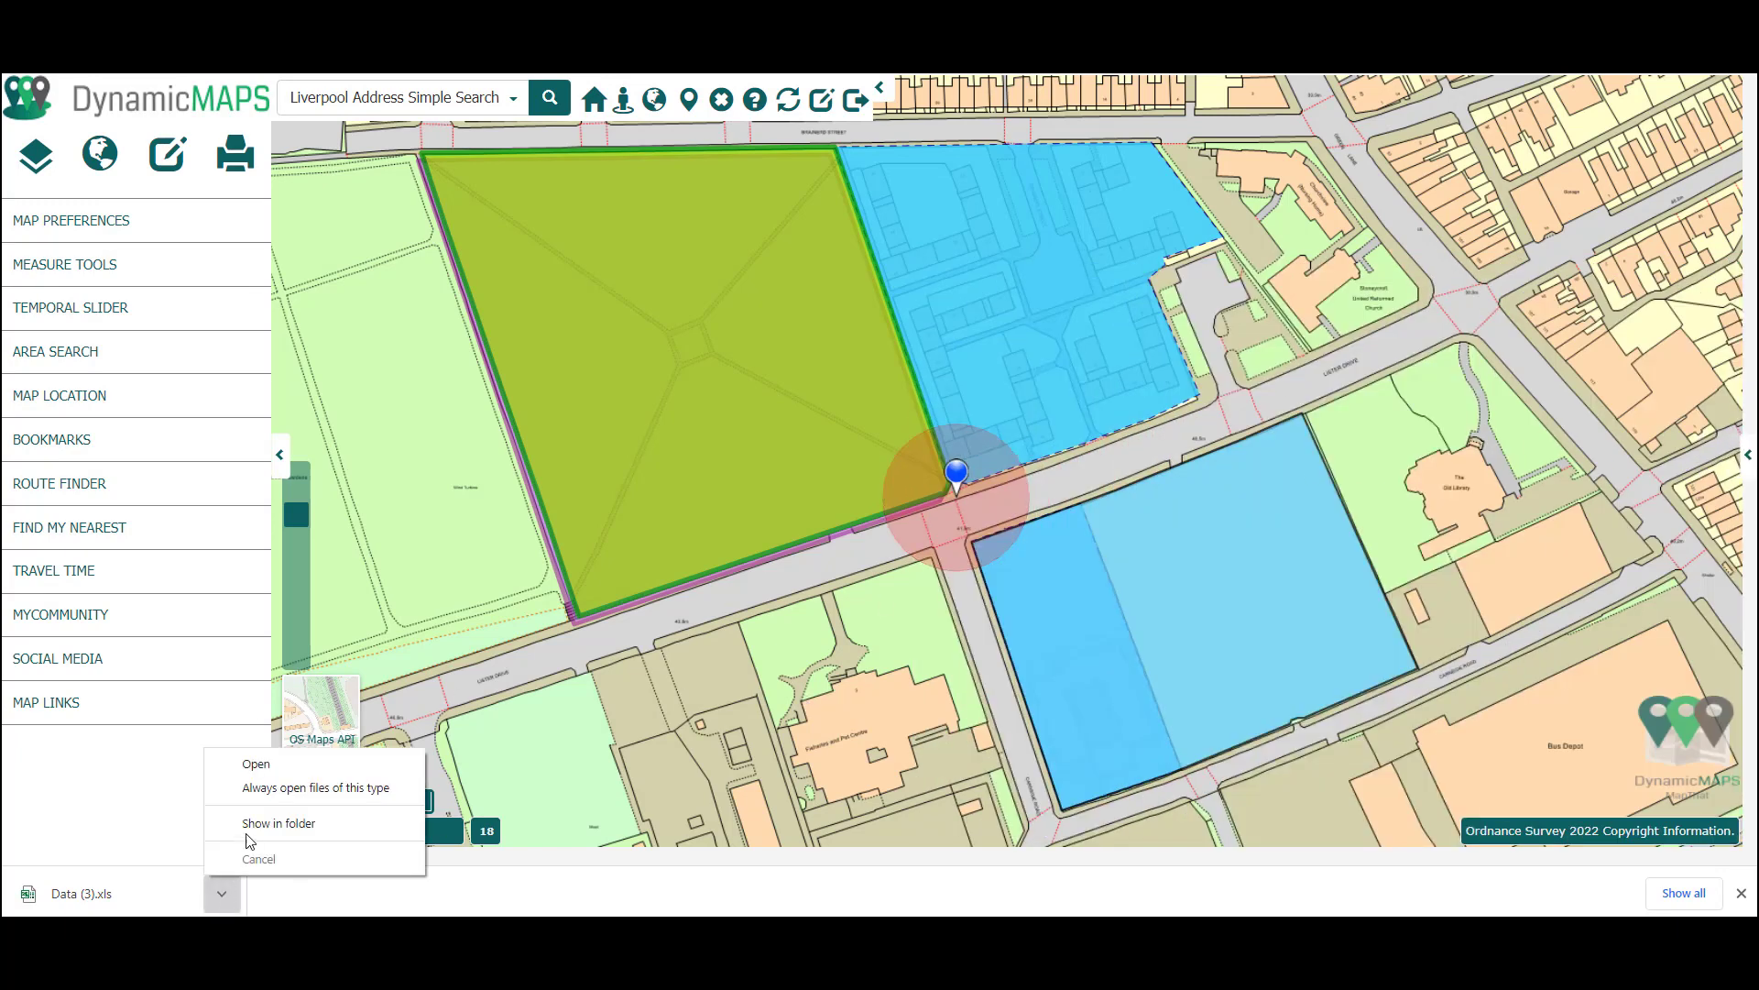
pyautogui.click(249, 764)
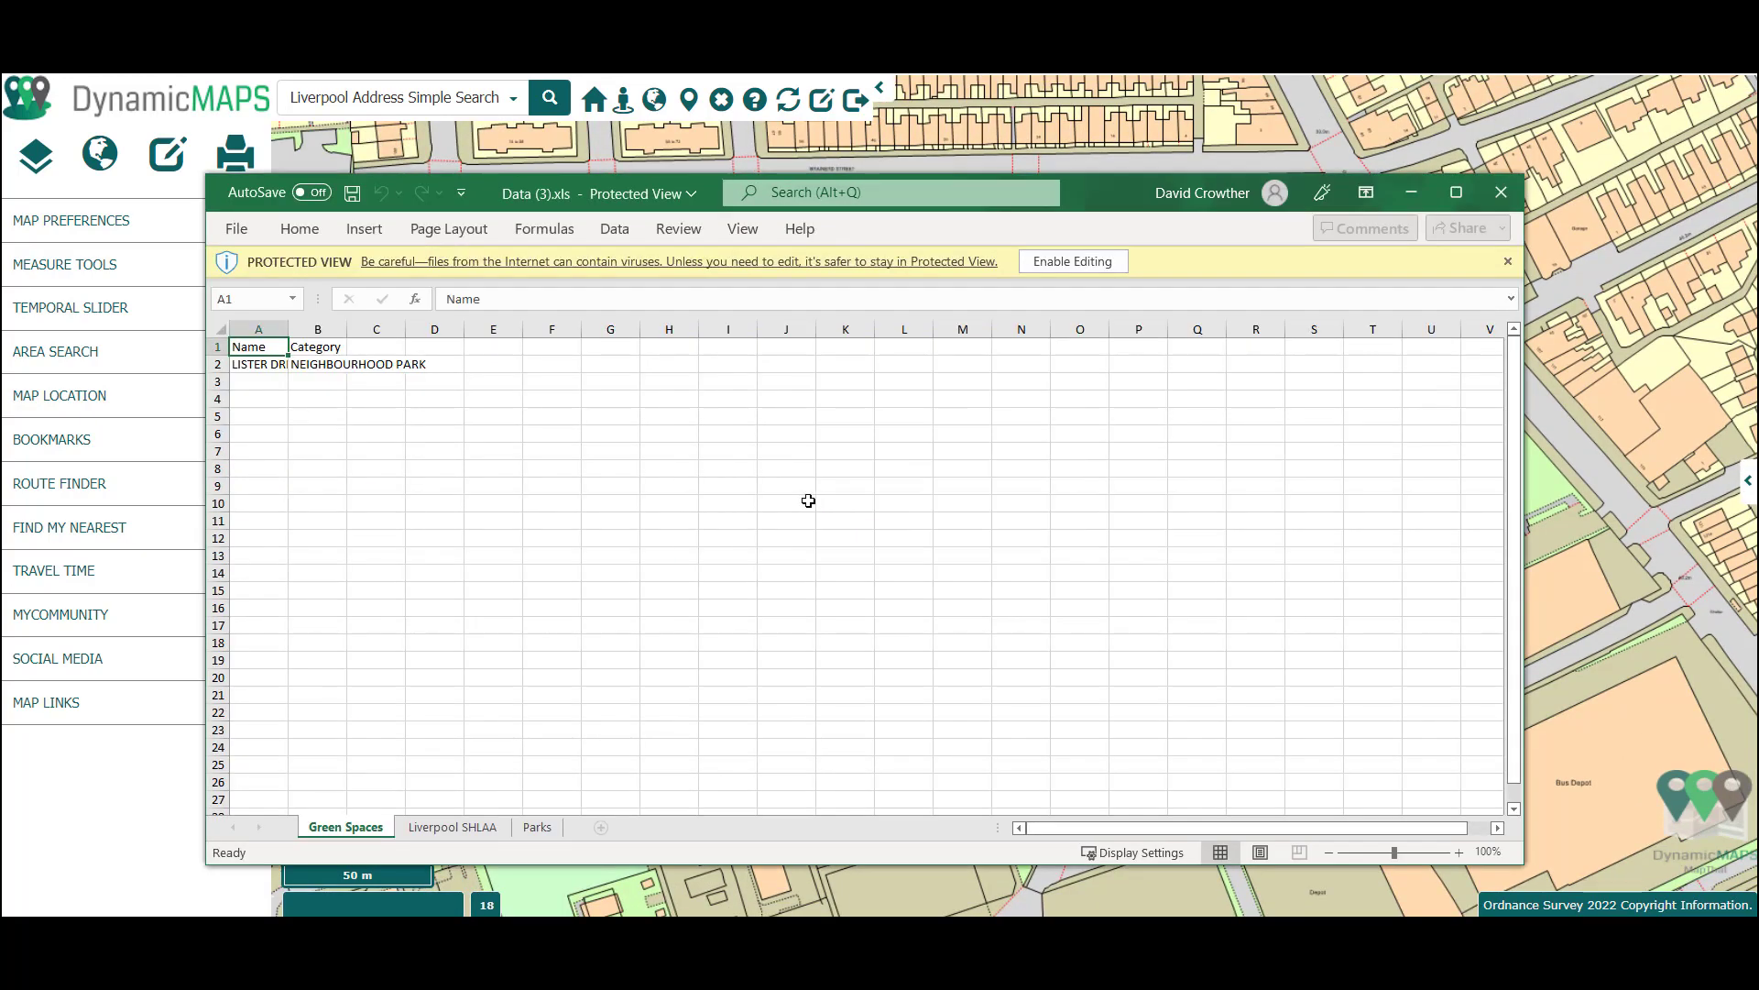
pyautogui.click(454, 829)
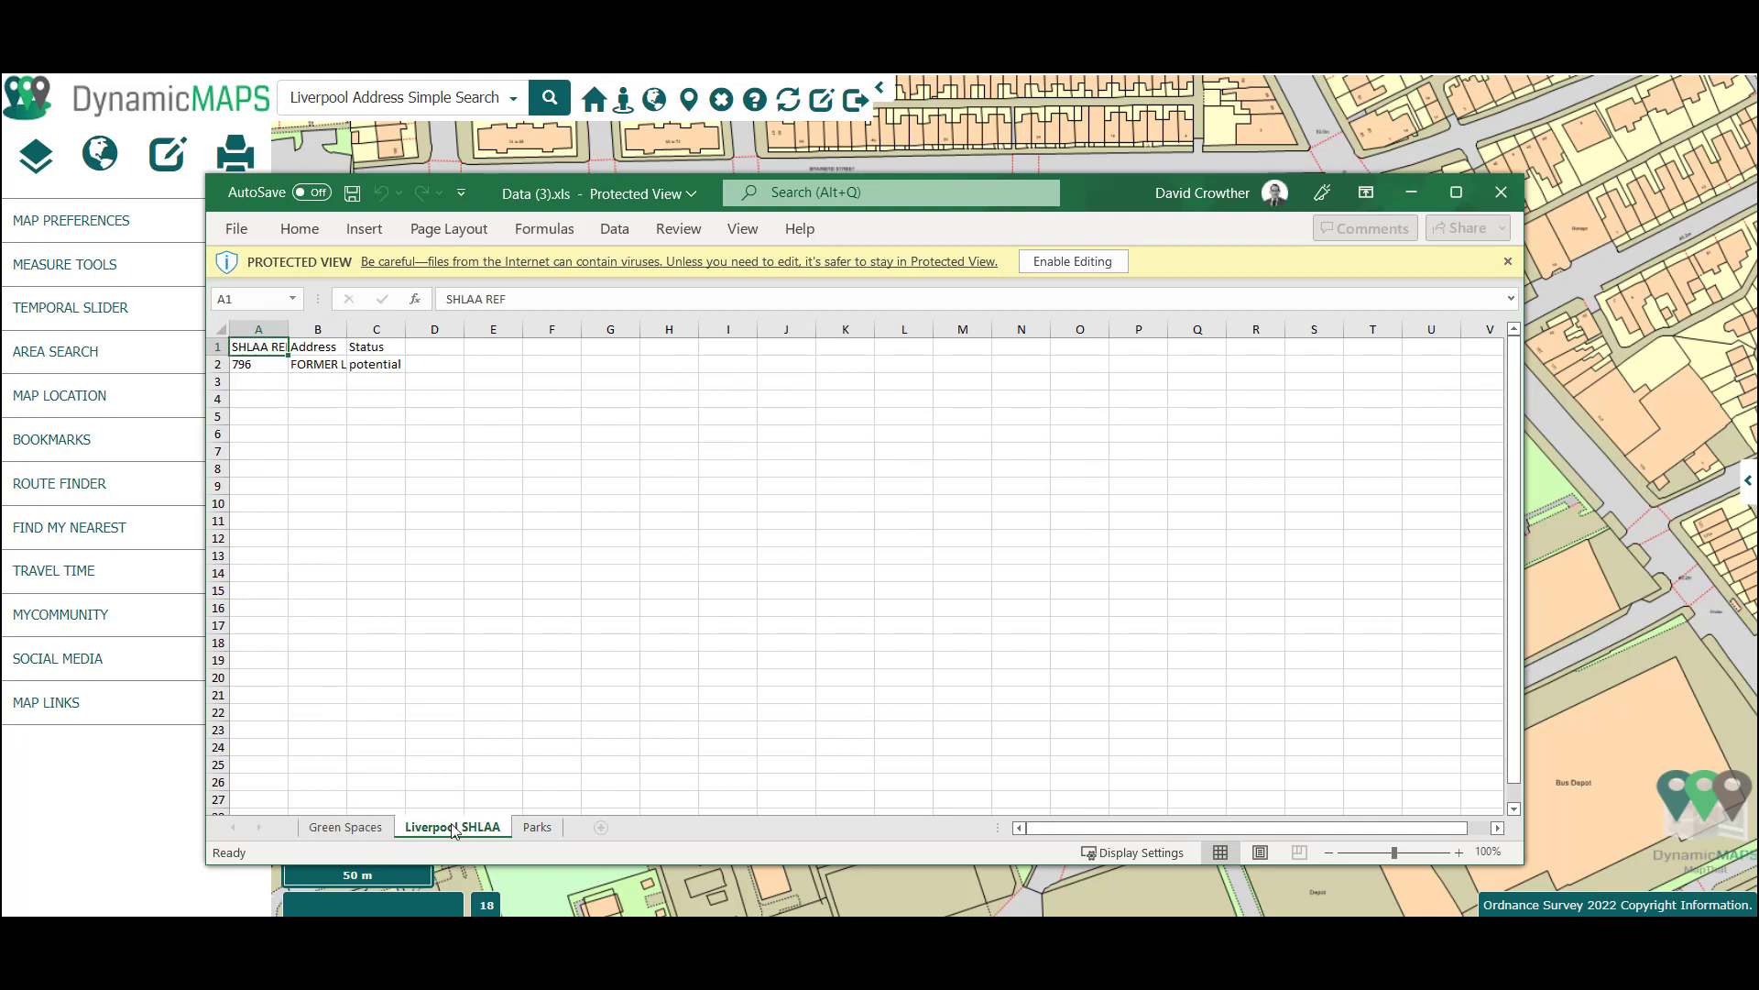
pyautogui.click(540, 829)
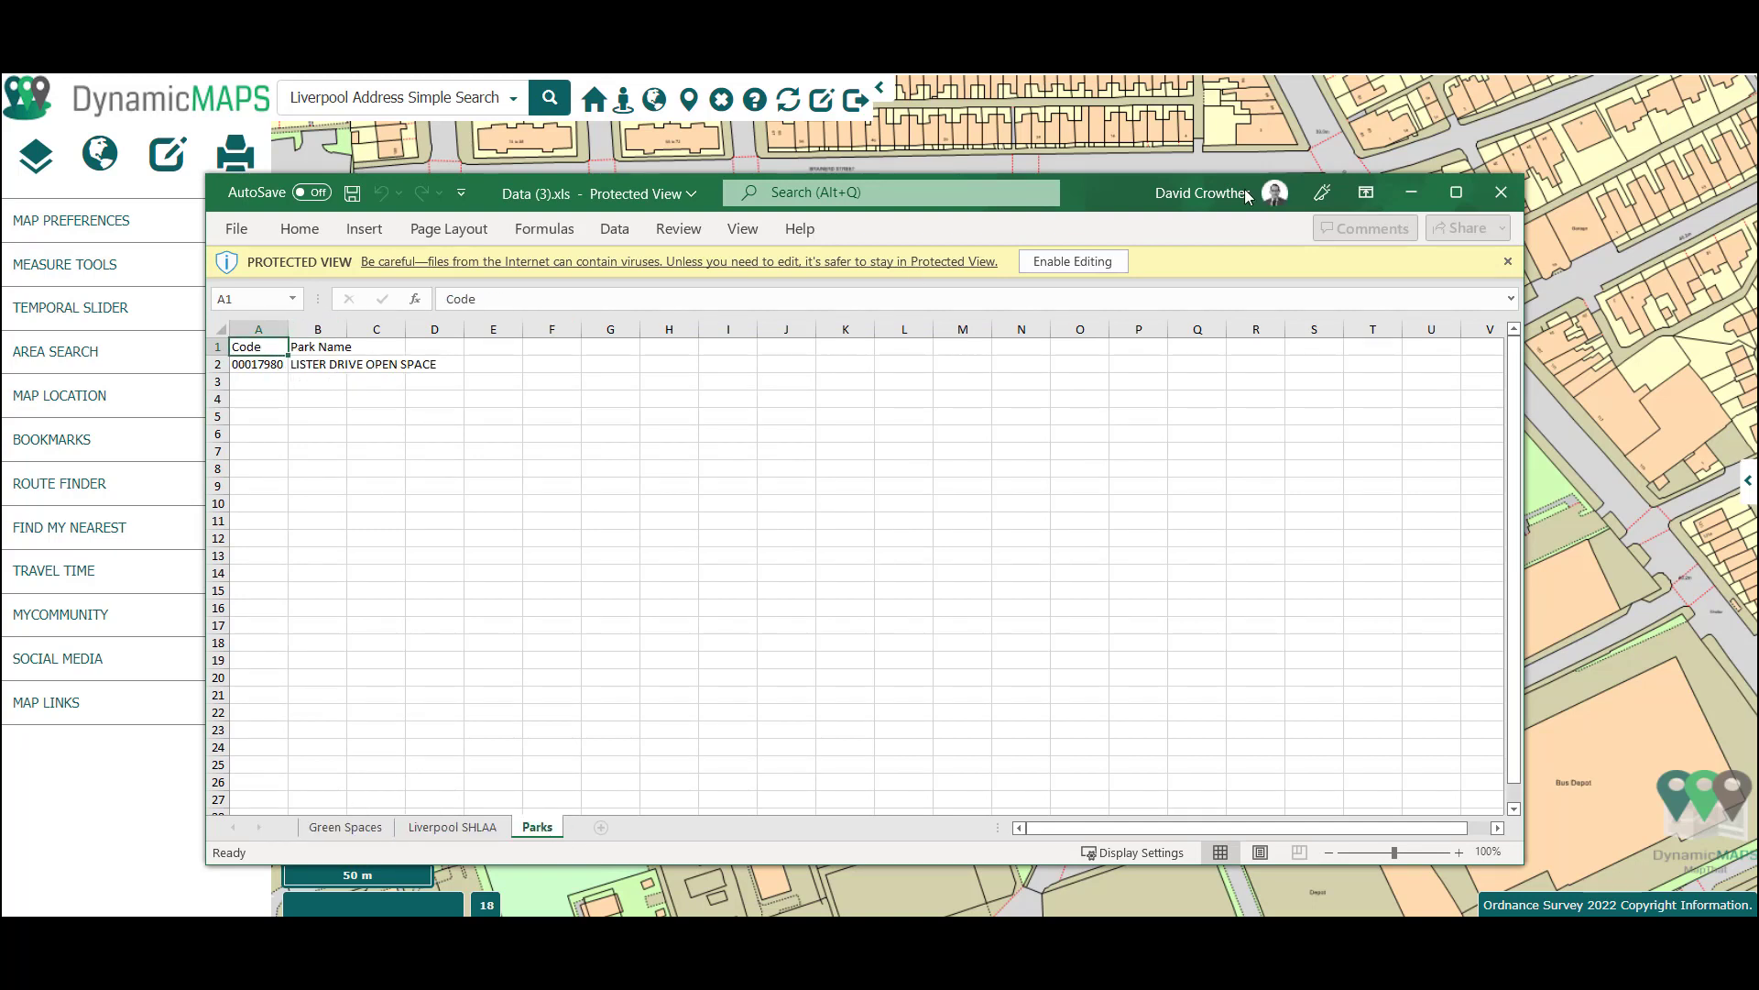
pyautogui.click(1501, 195)
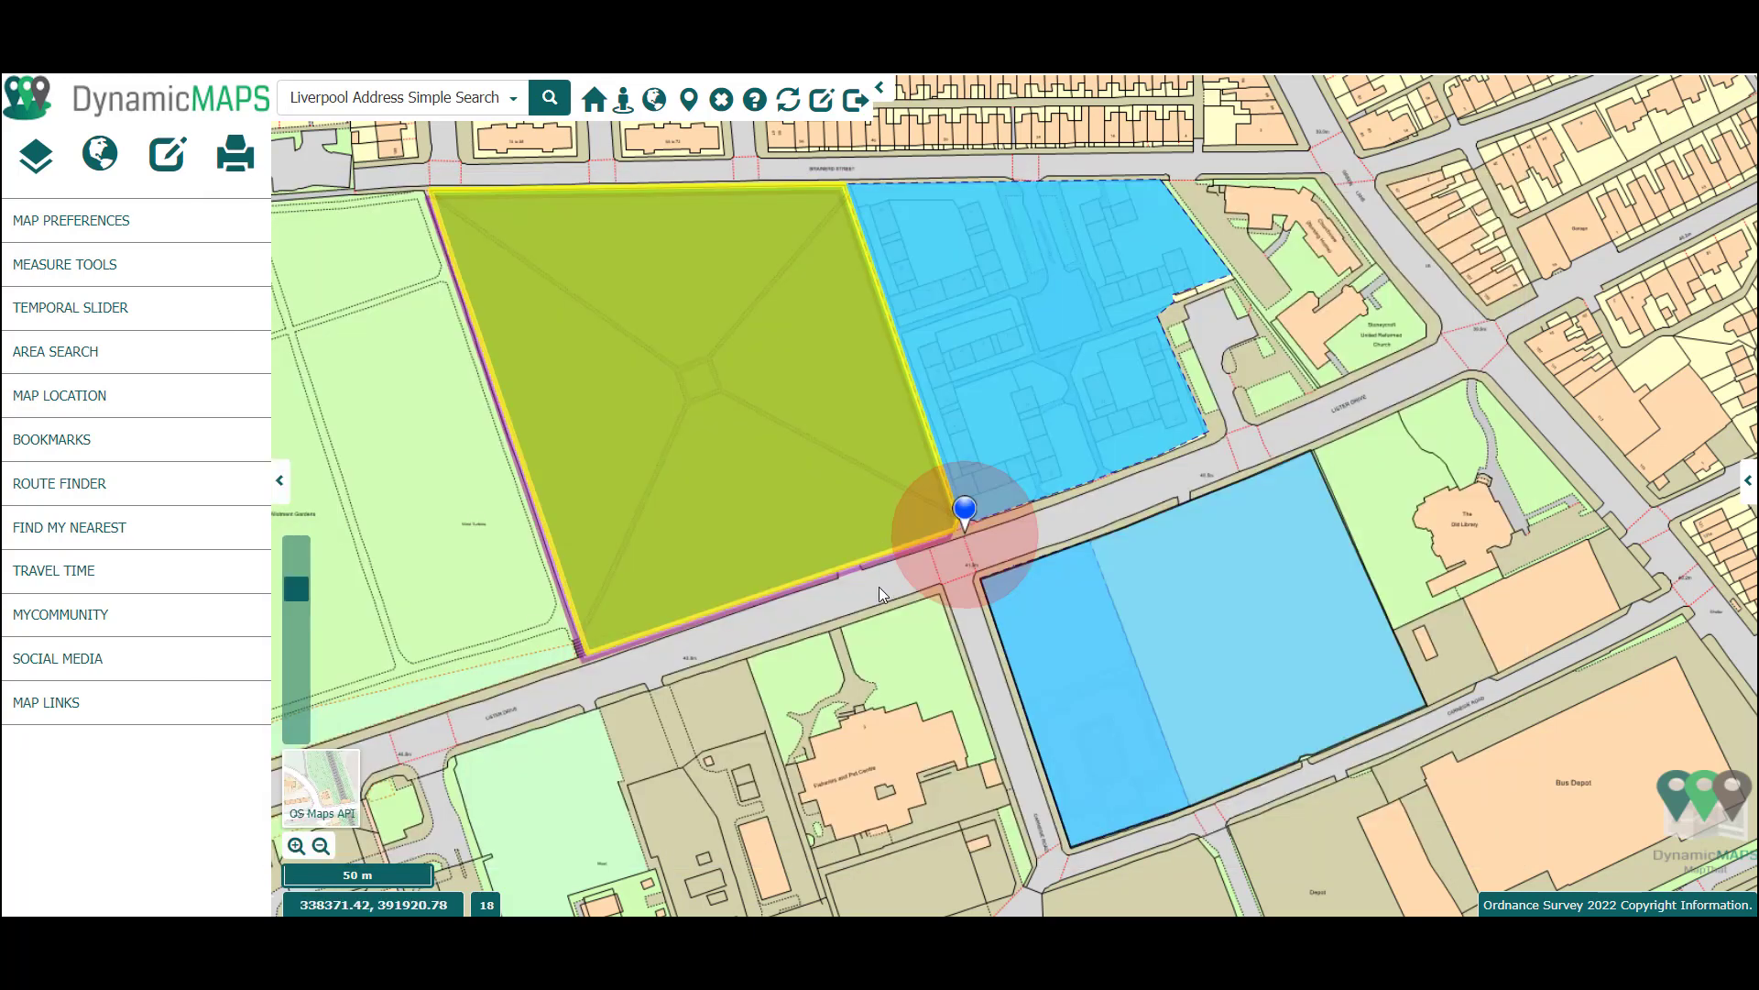
# - Clear all contents from the map and load the Liverpool Con29 layer into the drawing tools for editing
pyautogui.click(722, 99)
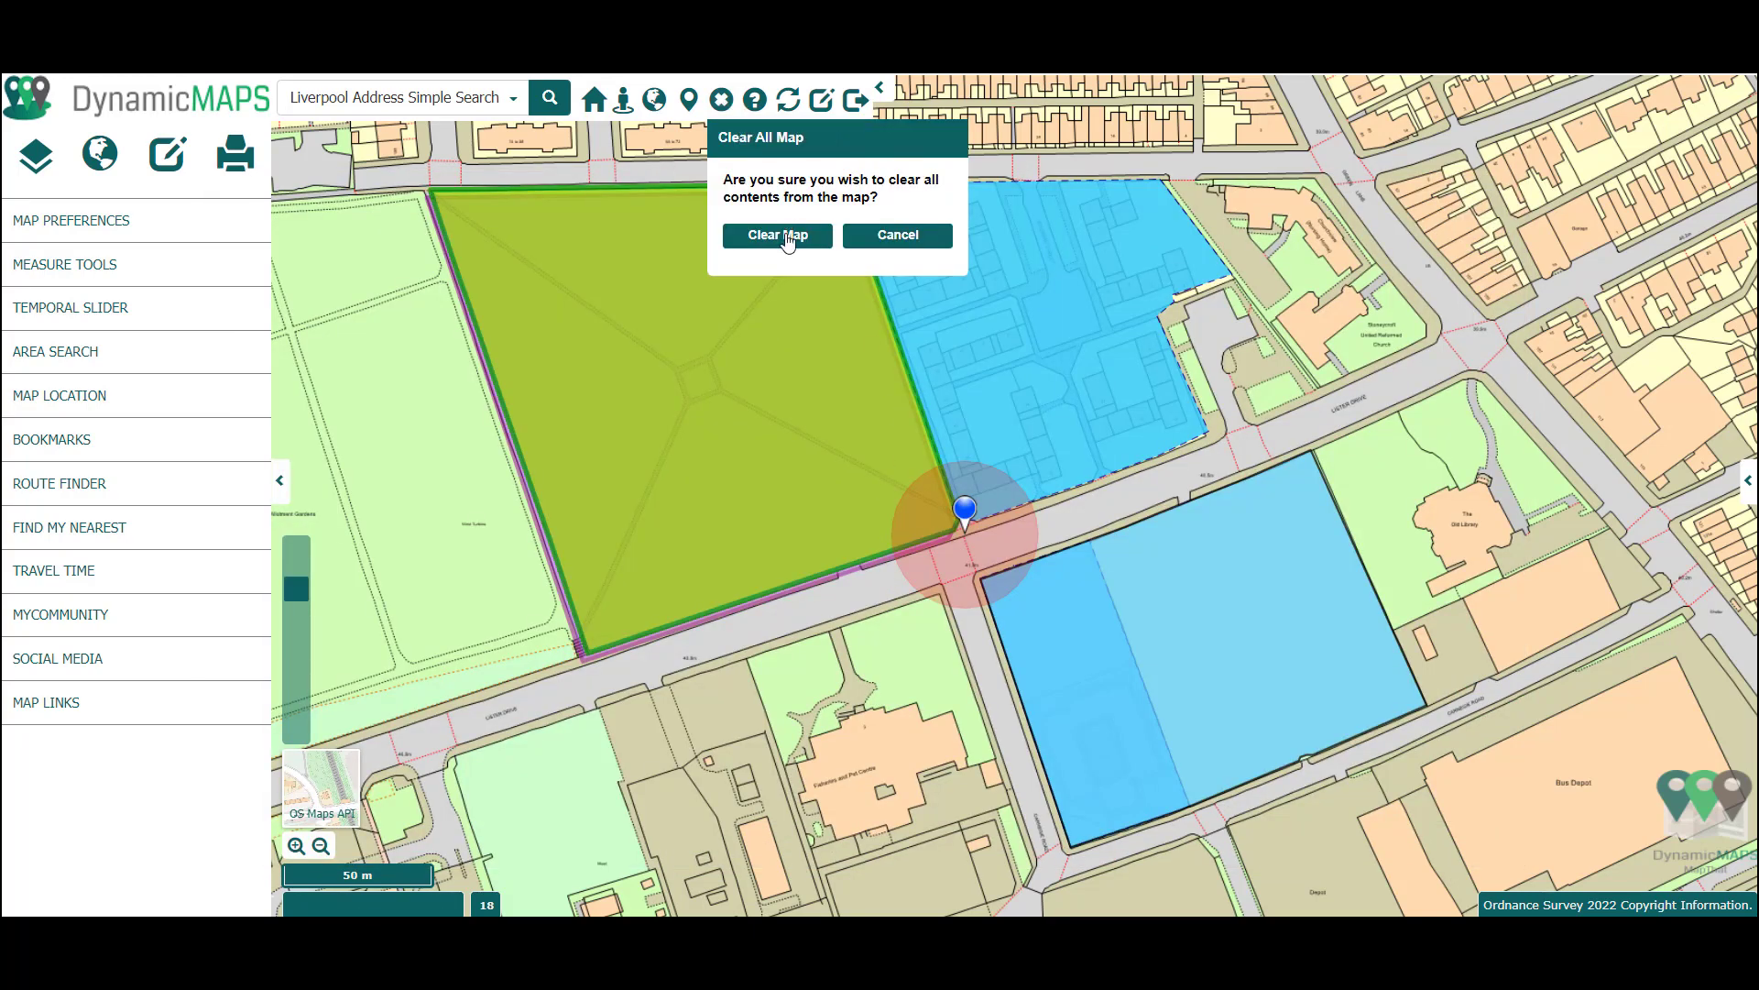
pyautogui.click(786, 237)
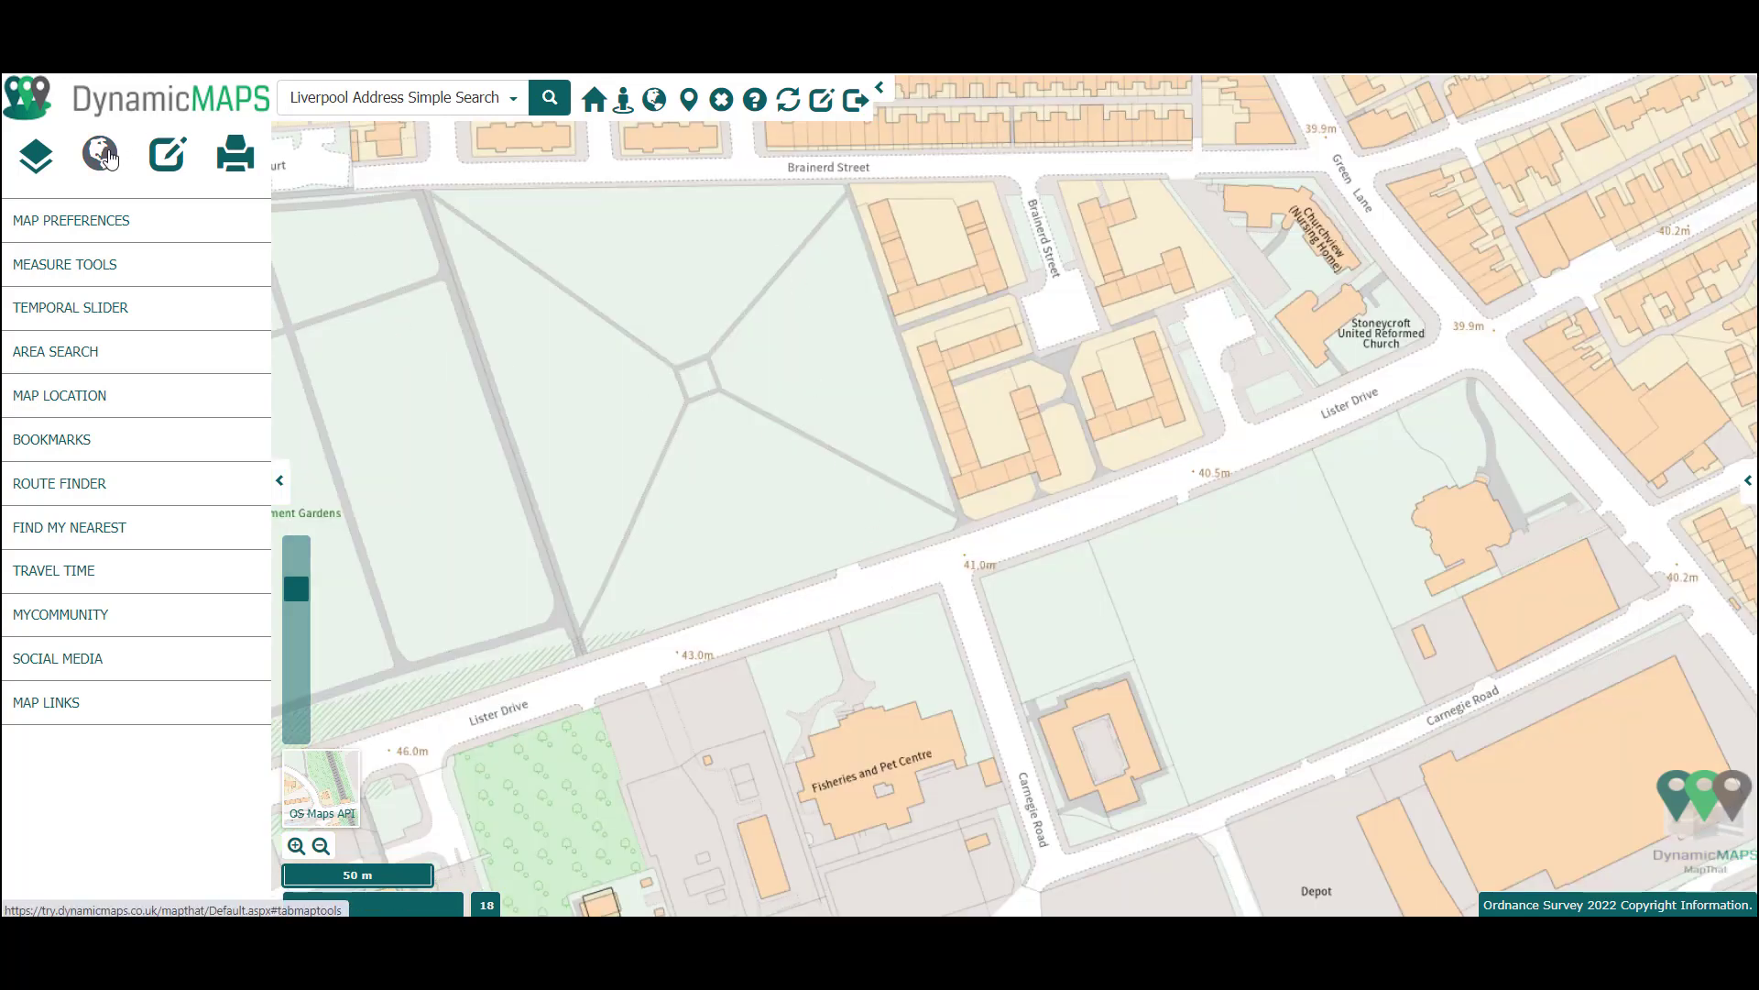
pyautogui.click(166, 154)
pyautogui.click(91, 266)
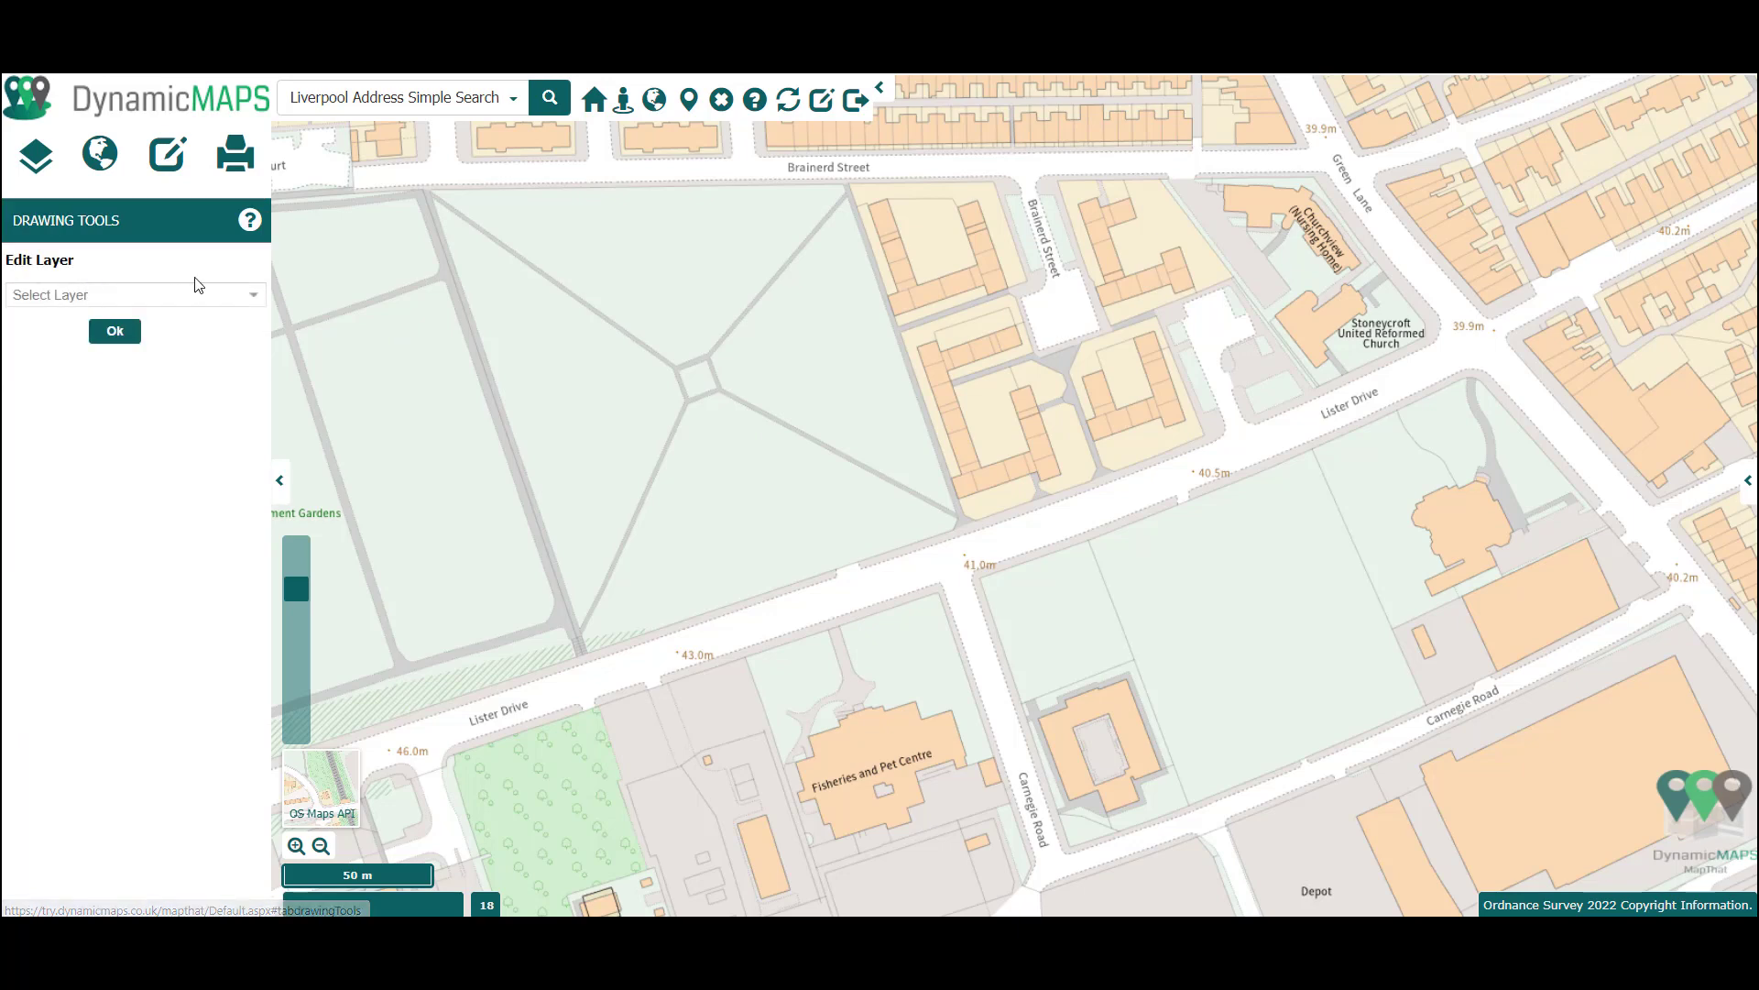
pyautogui.click(194, 294)
pyautogui.click(77, 358)
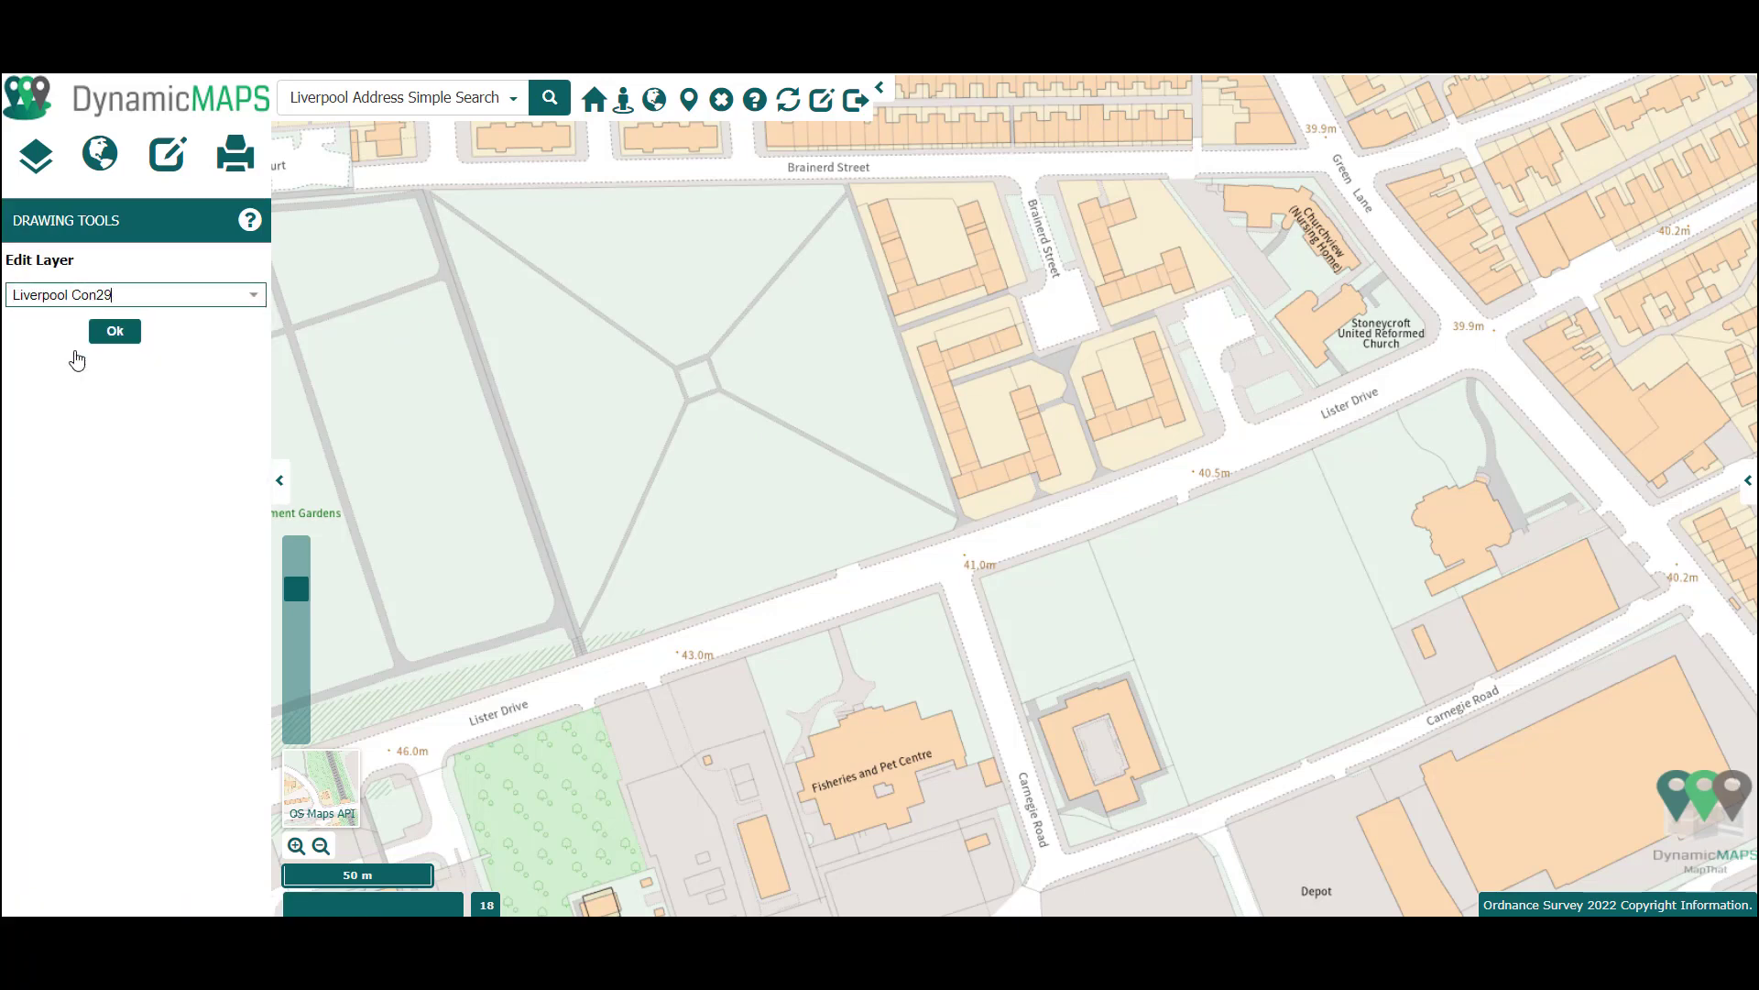
pyautogui.click(108, 334)
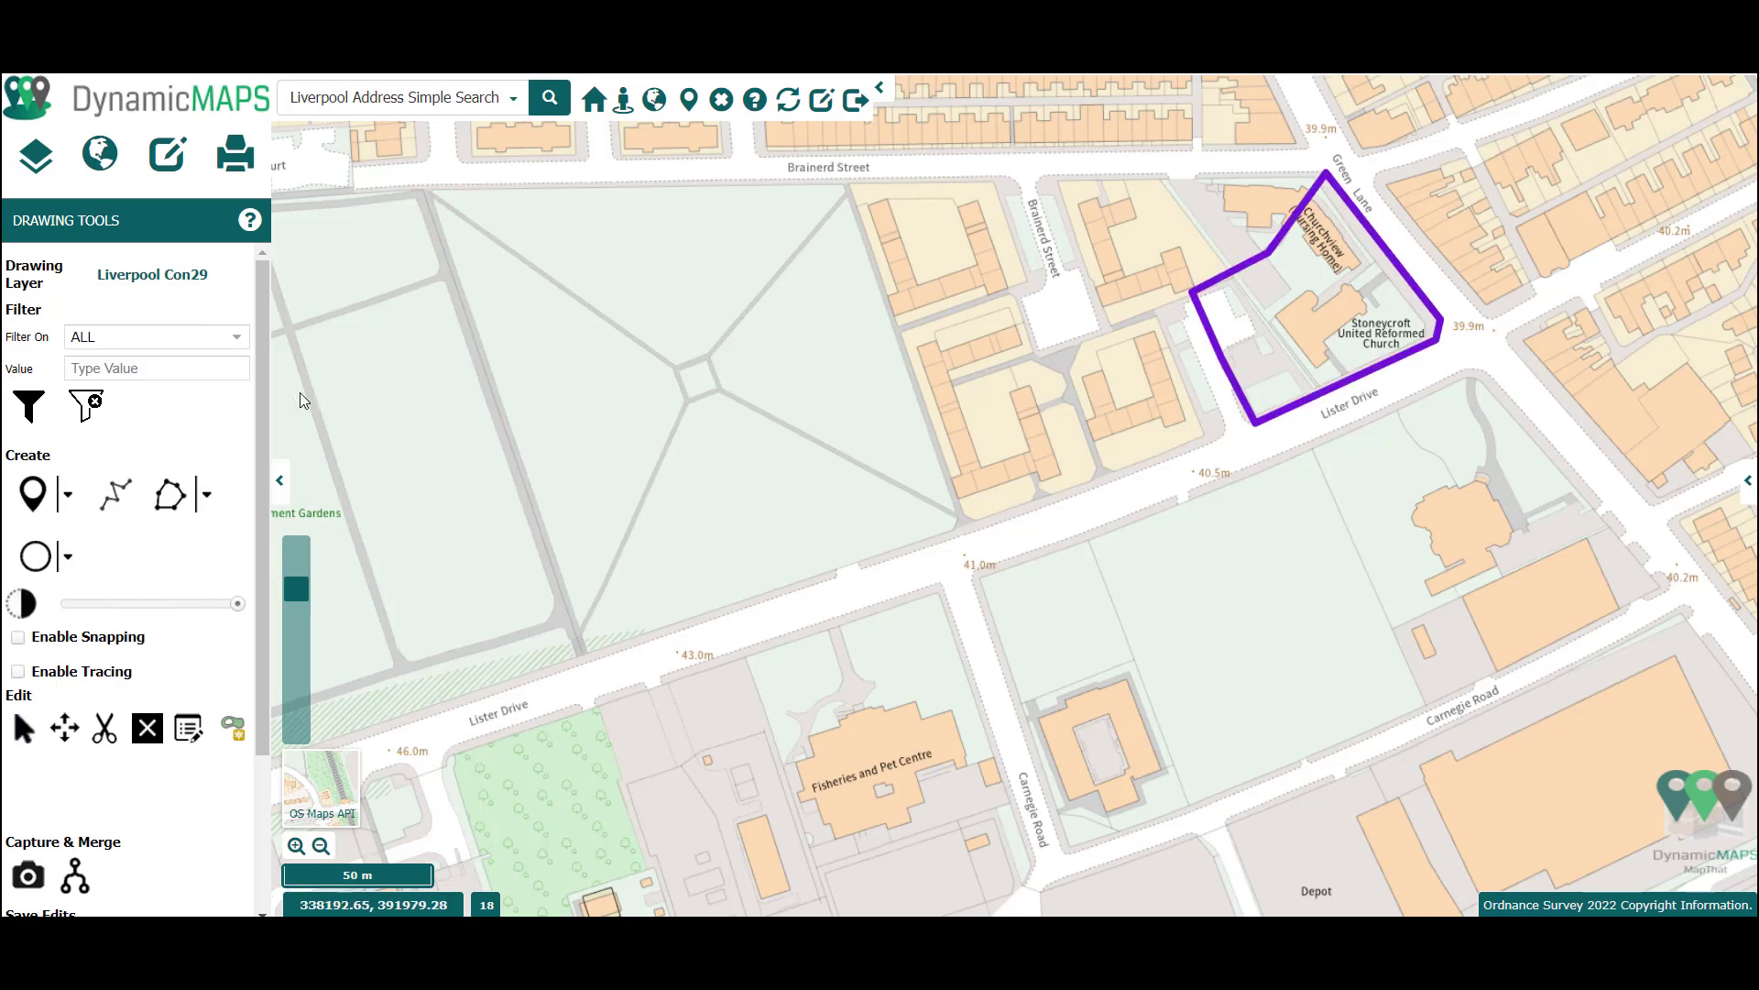
# - Draw a five-point polygon with an area of about 6,372 around the housing blocks between Lister Drive and Brainerd Street, beside the existing site outline
pyautogui.click(207, 496)
pyautogui.click(200, 530)
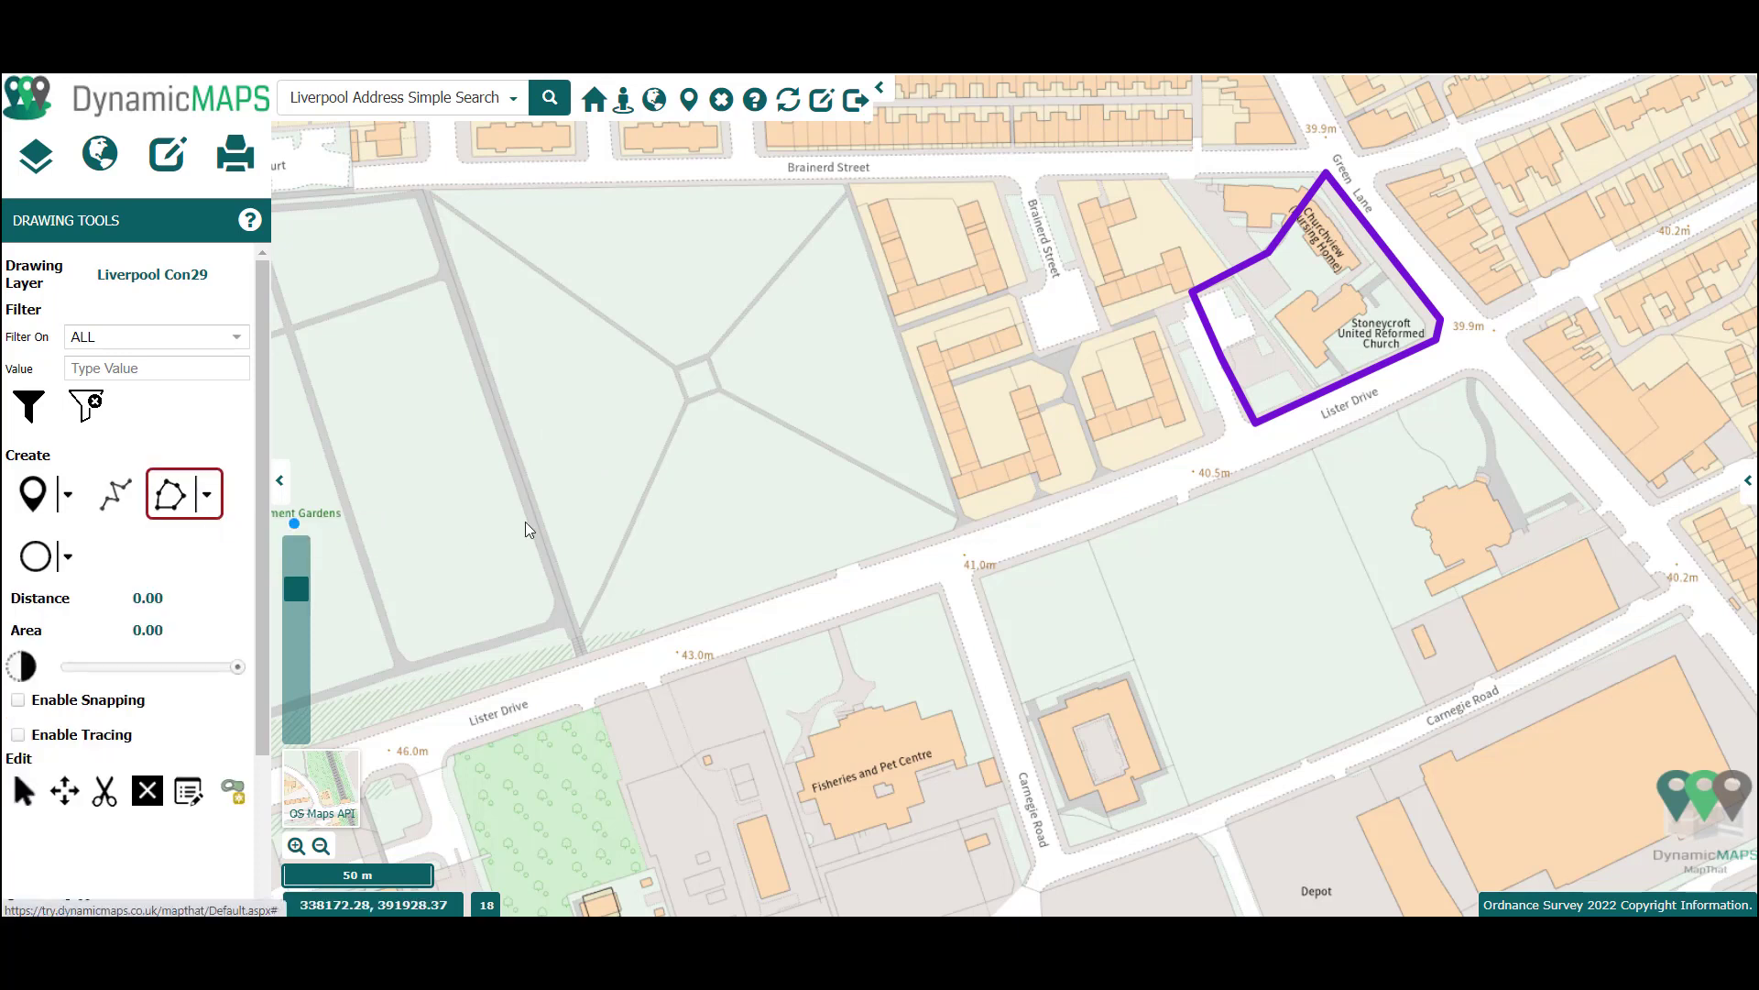
pyautogui.click(1223, 442)
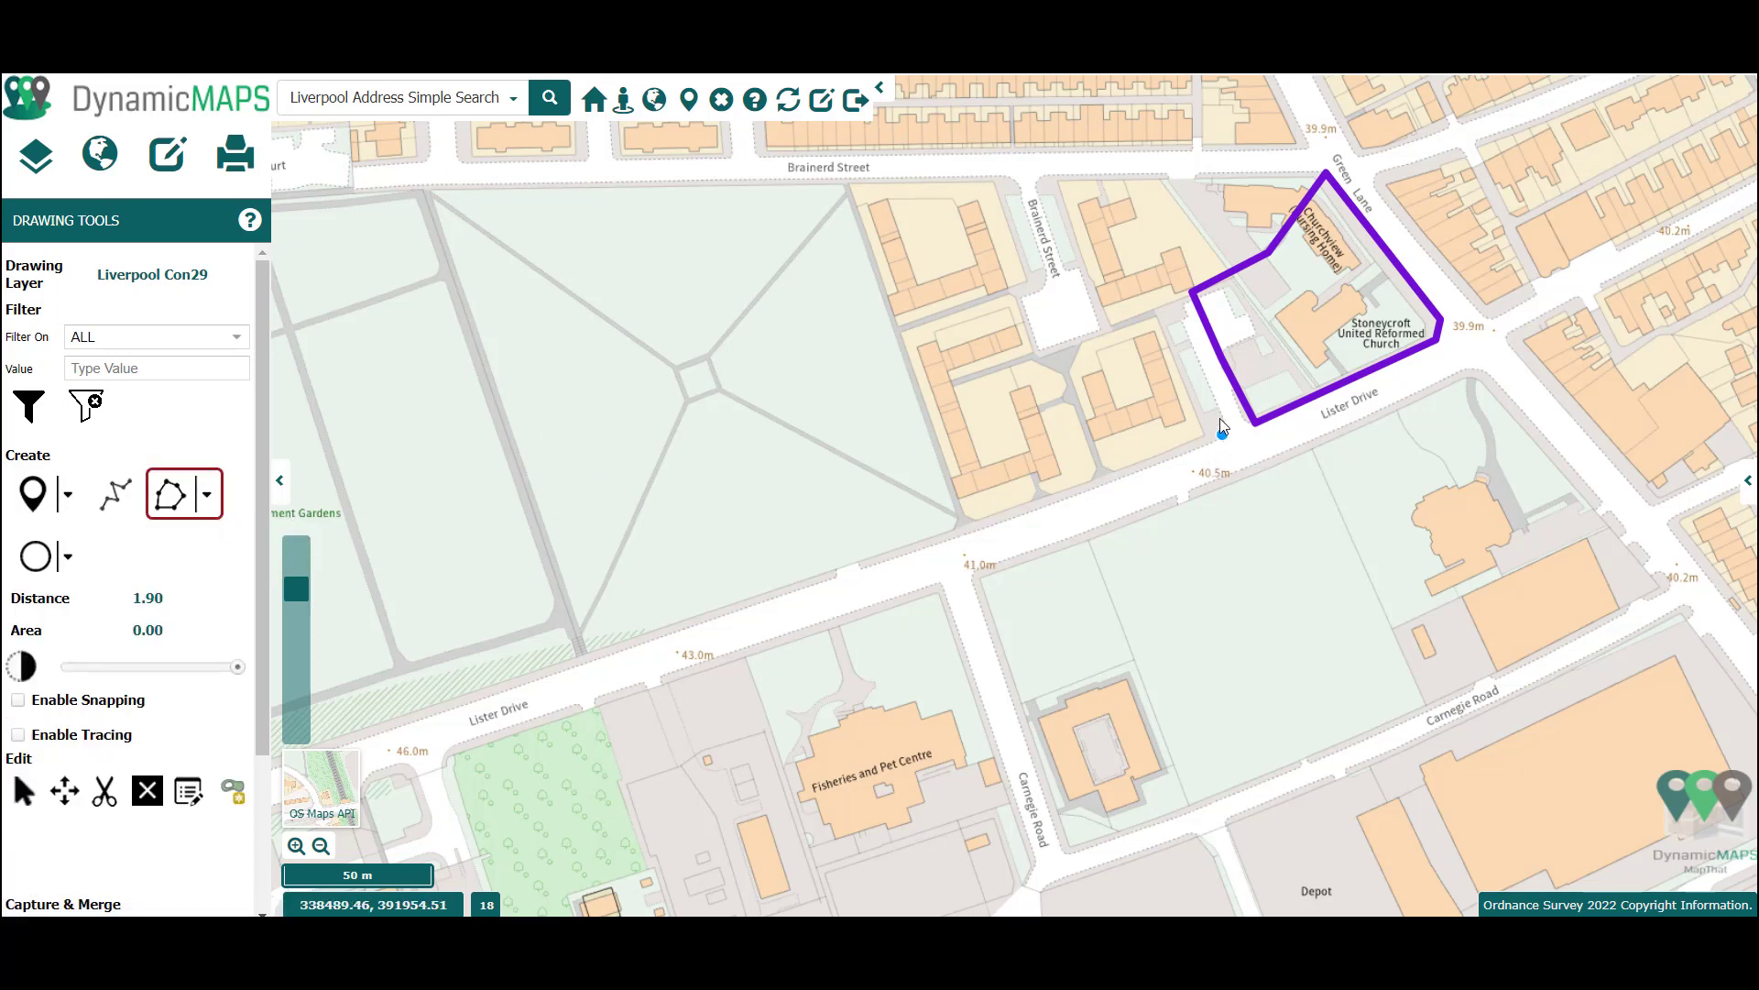
pyautogui.click(1170, 300)
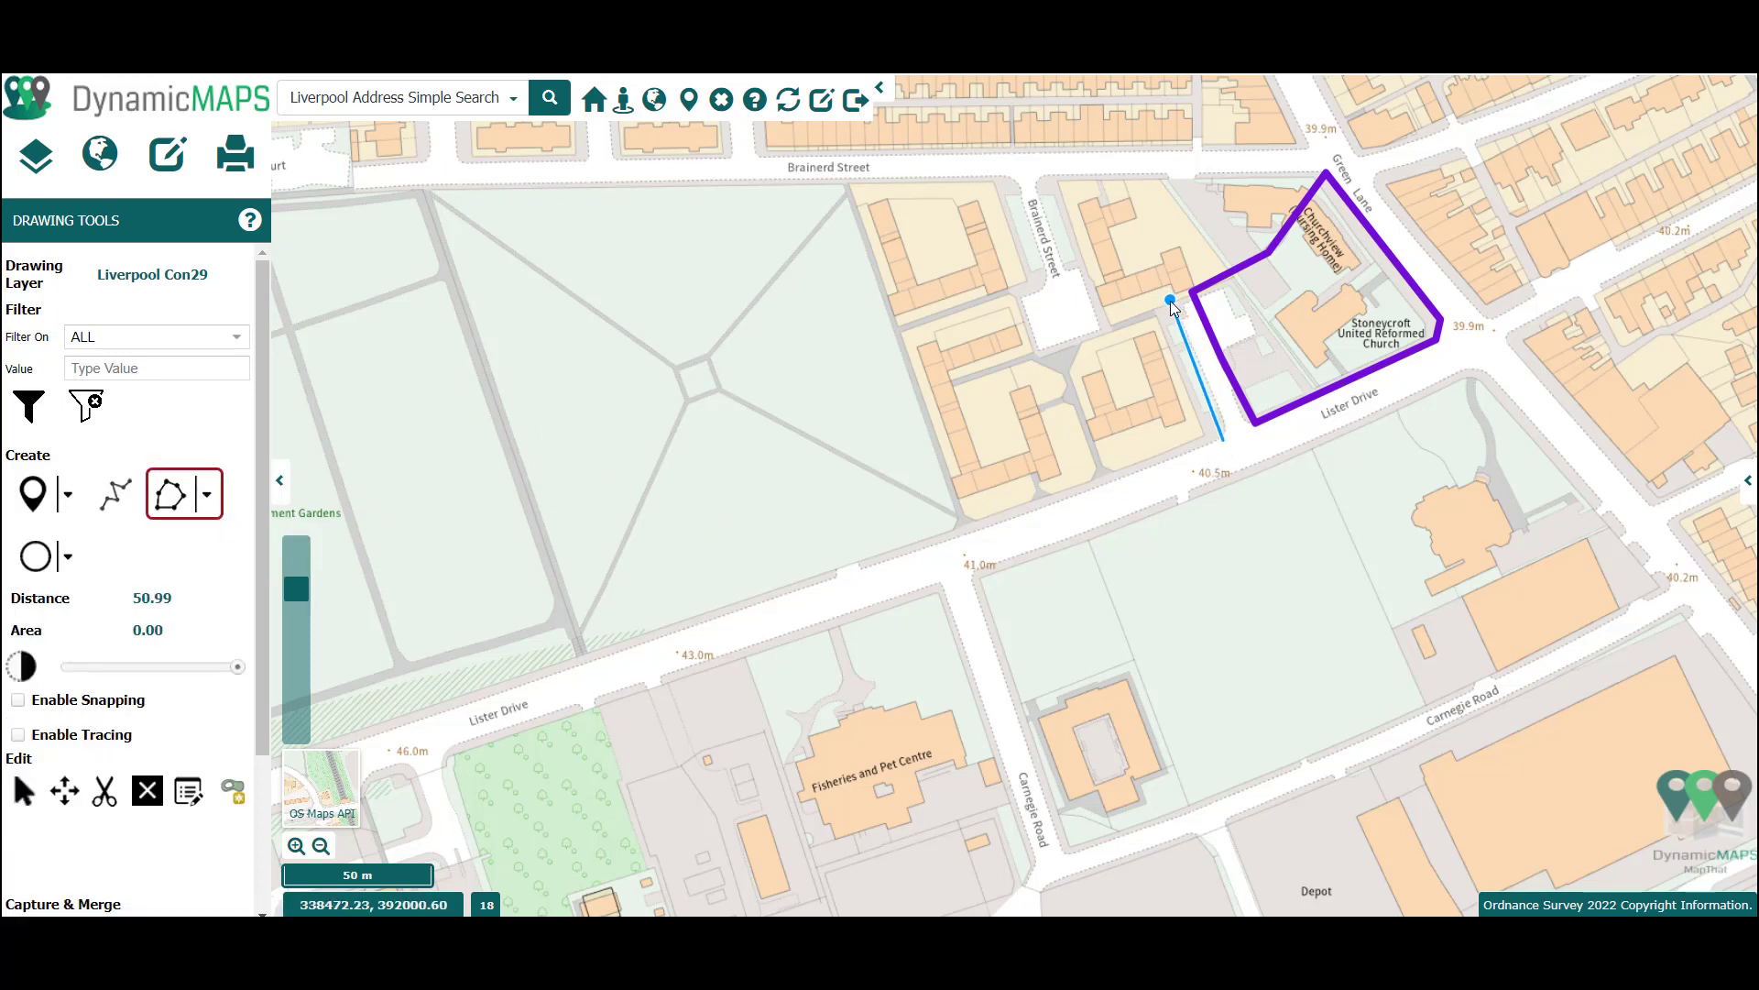
pyautogui.click(871, 394)
pyautogui.click(845, 473)
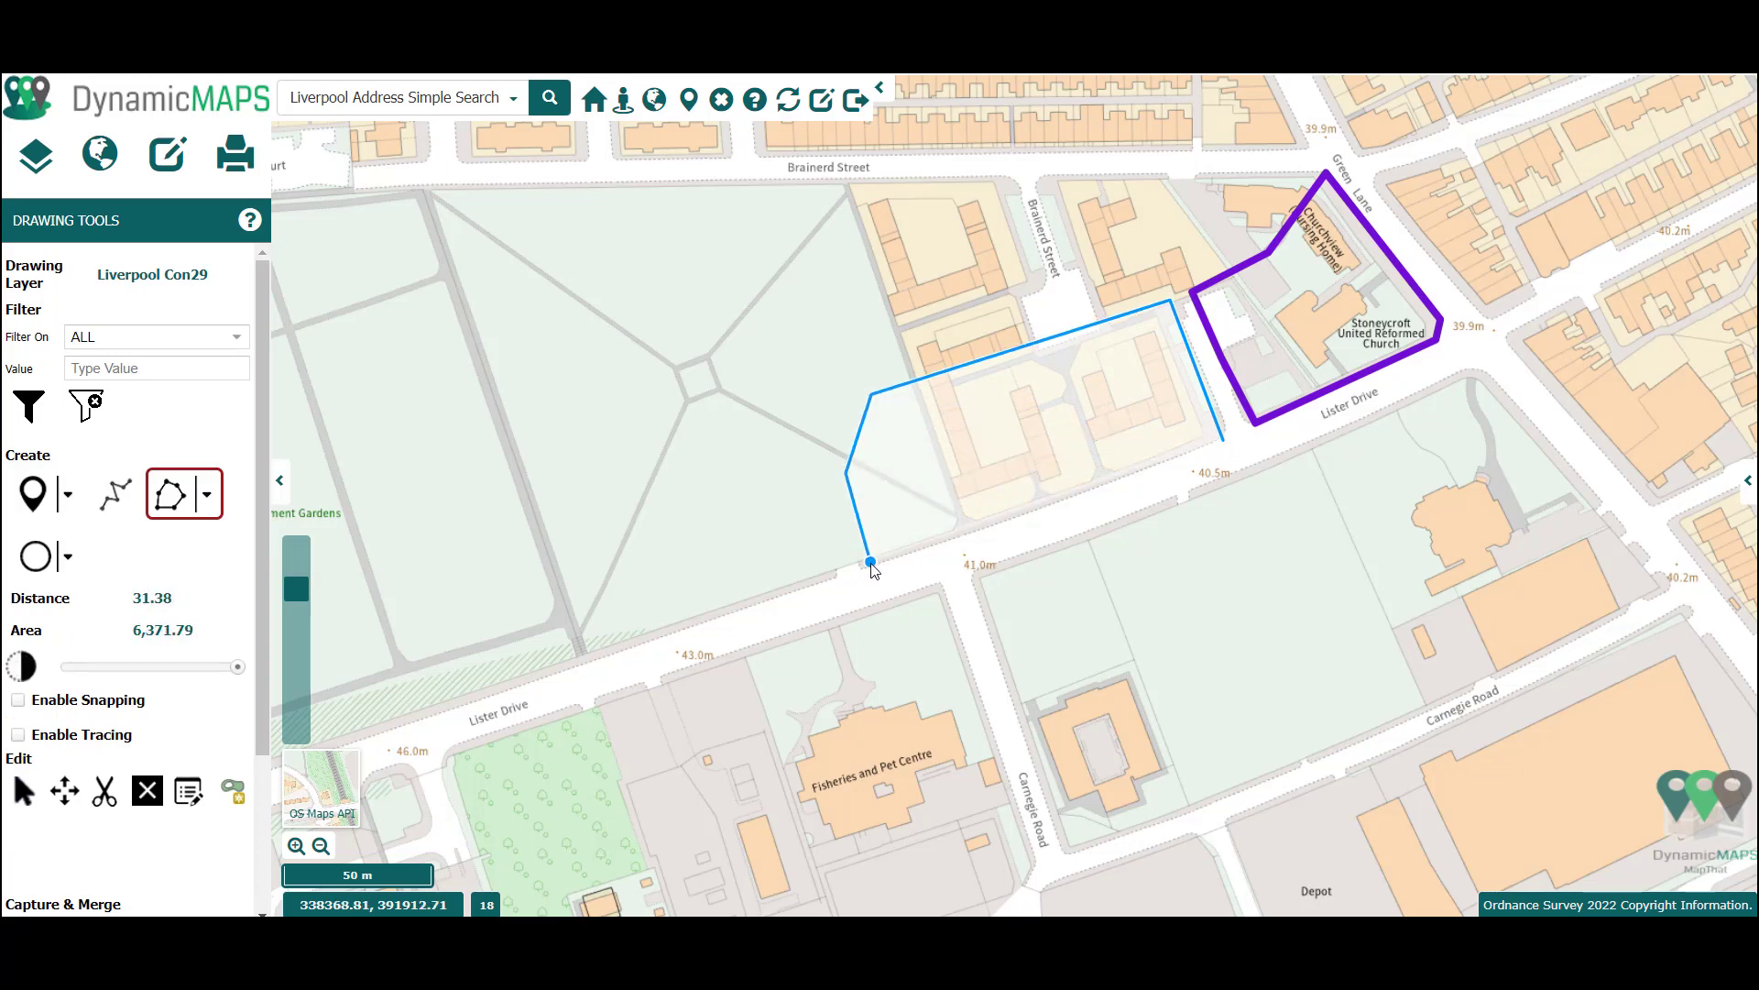
pyautogui.doubleClick(871, 563)
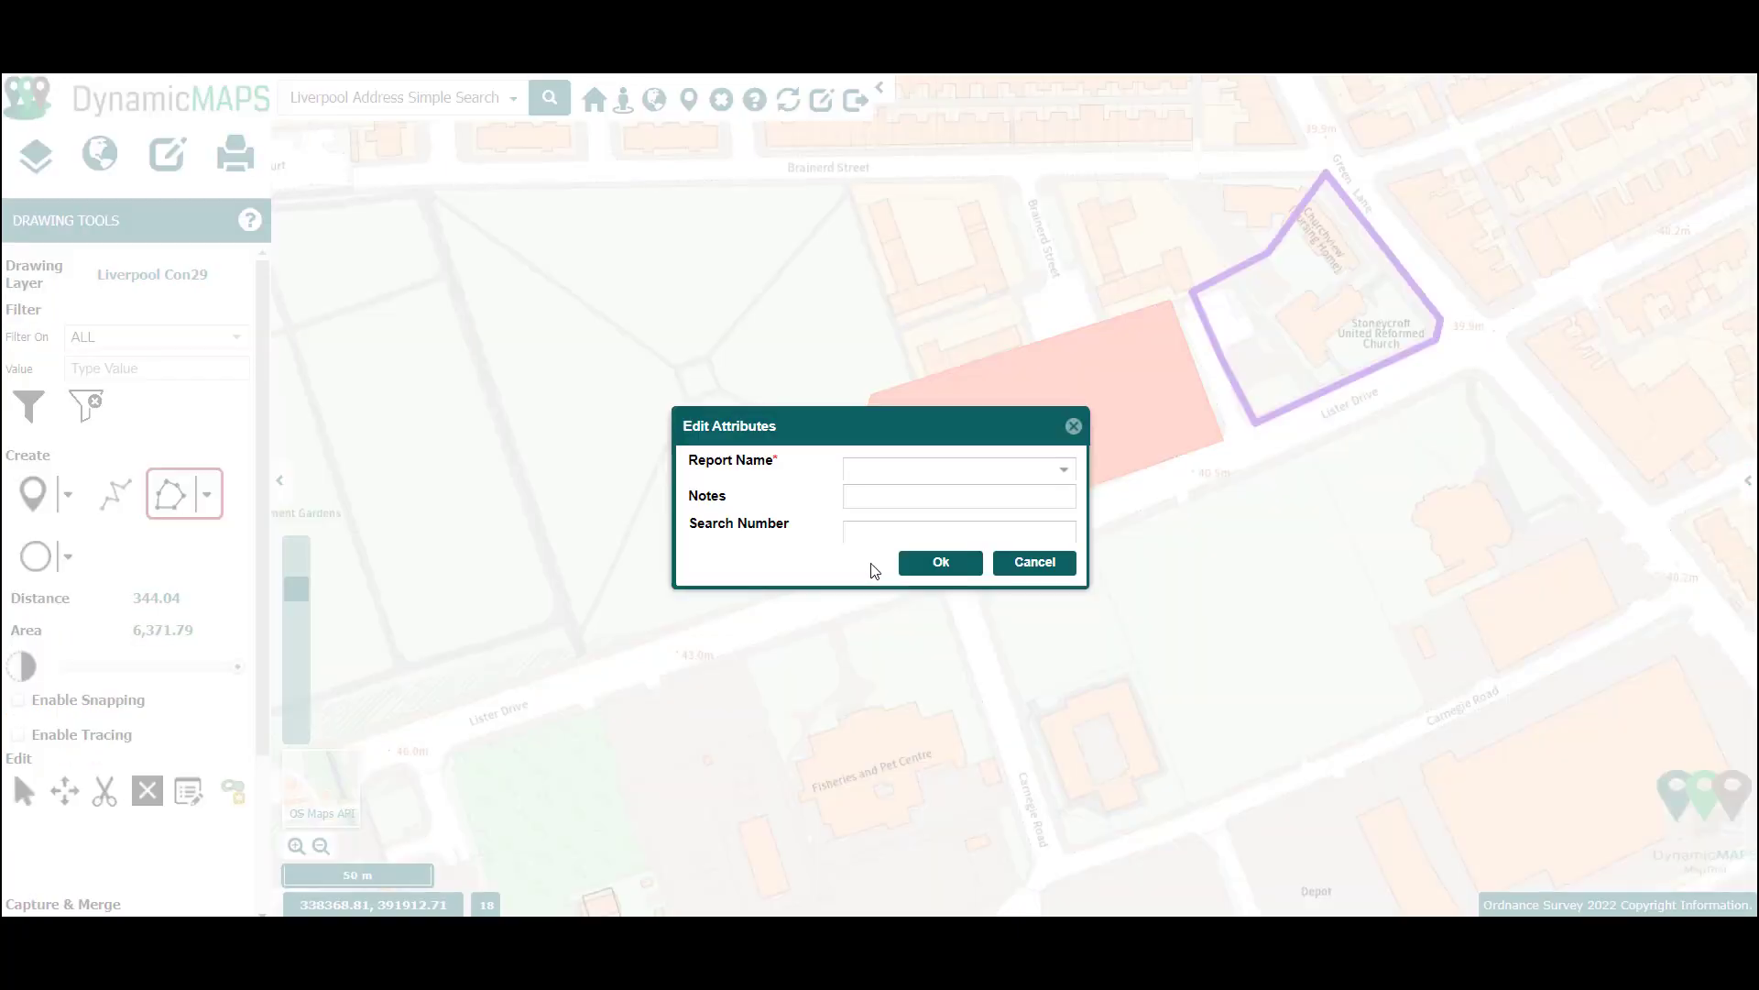
# - Fill in the polygon's attributes with report name Con29, notes ADD NOTES and search number 2, and accept them
pyautogui.click(1060, 475)
pyautogui.click(888, 494)
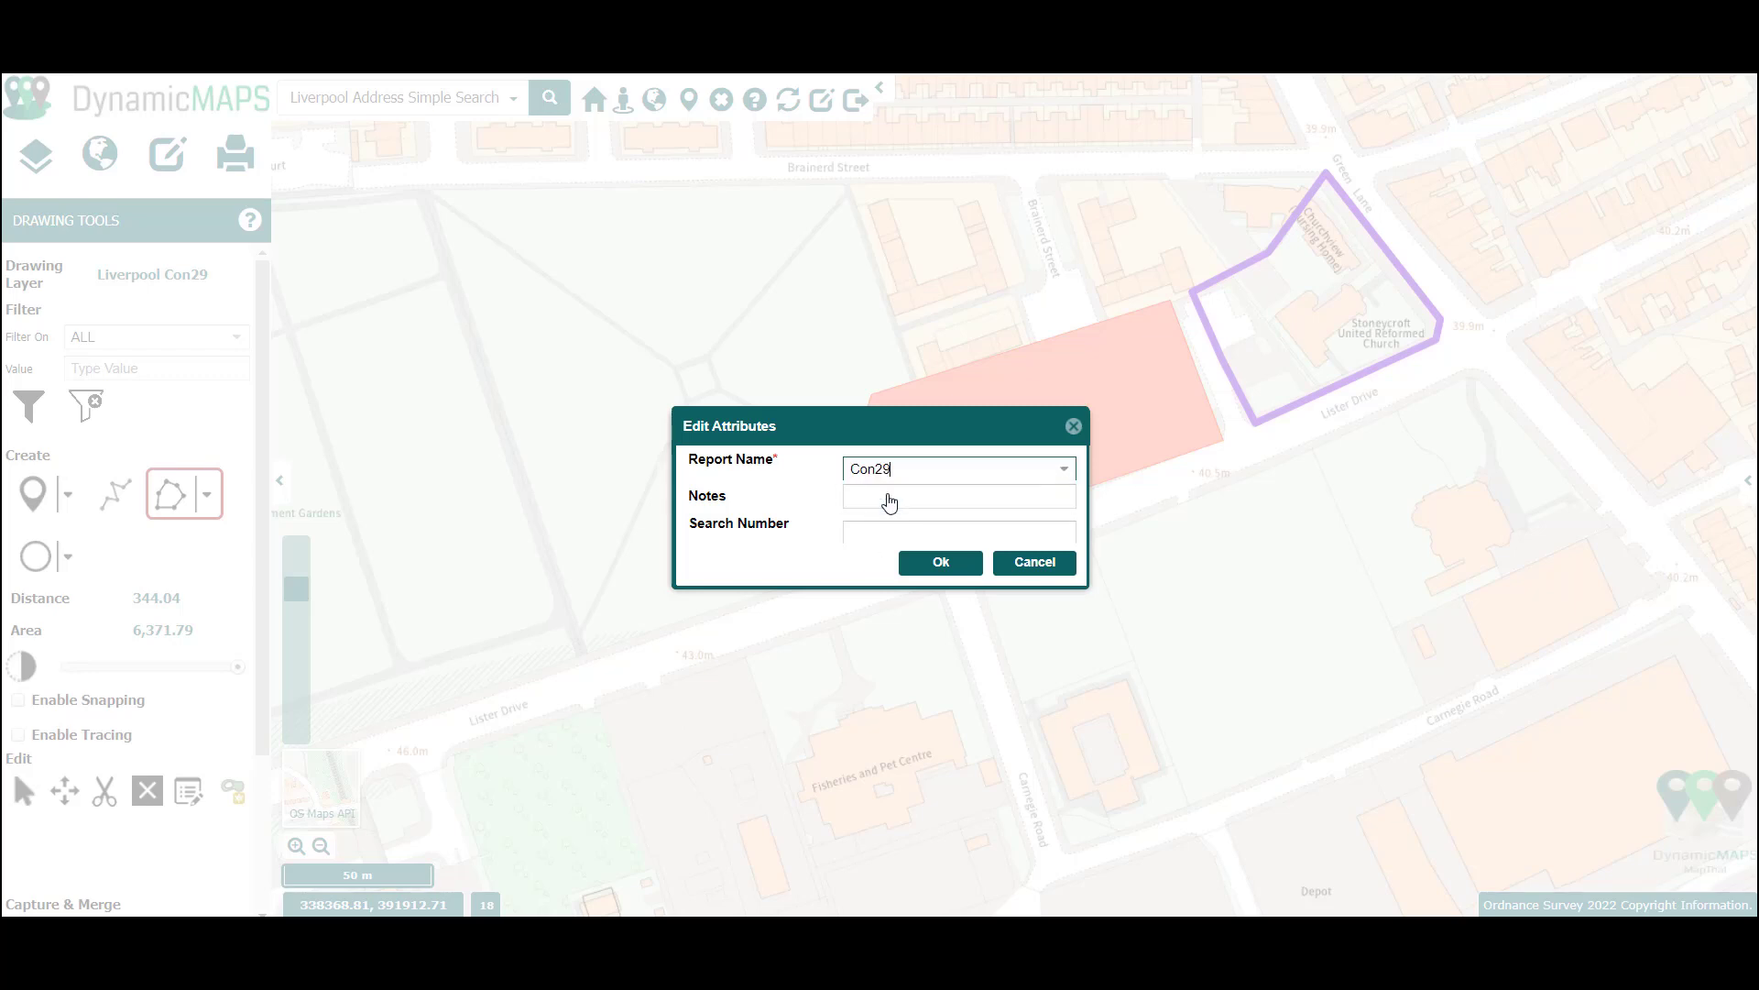
pyautogui.click(888, 500)
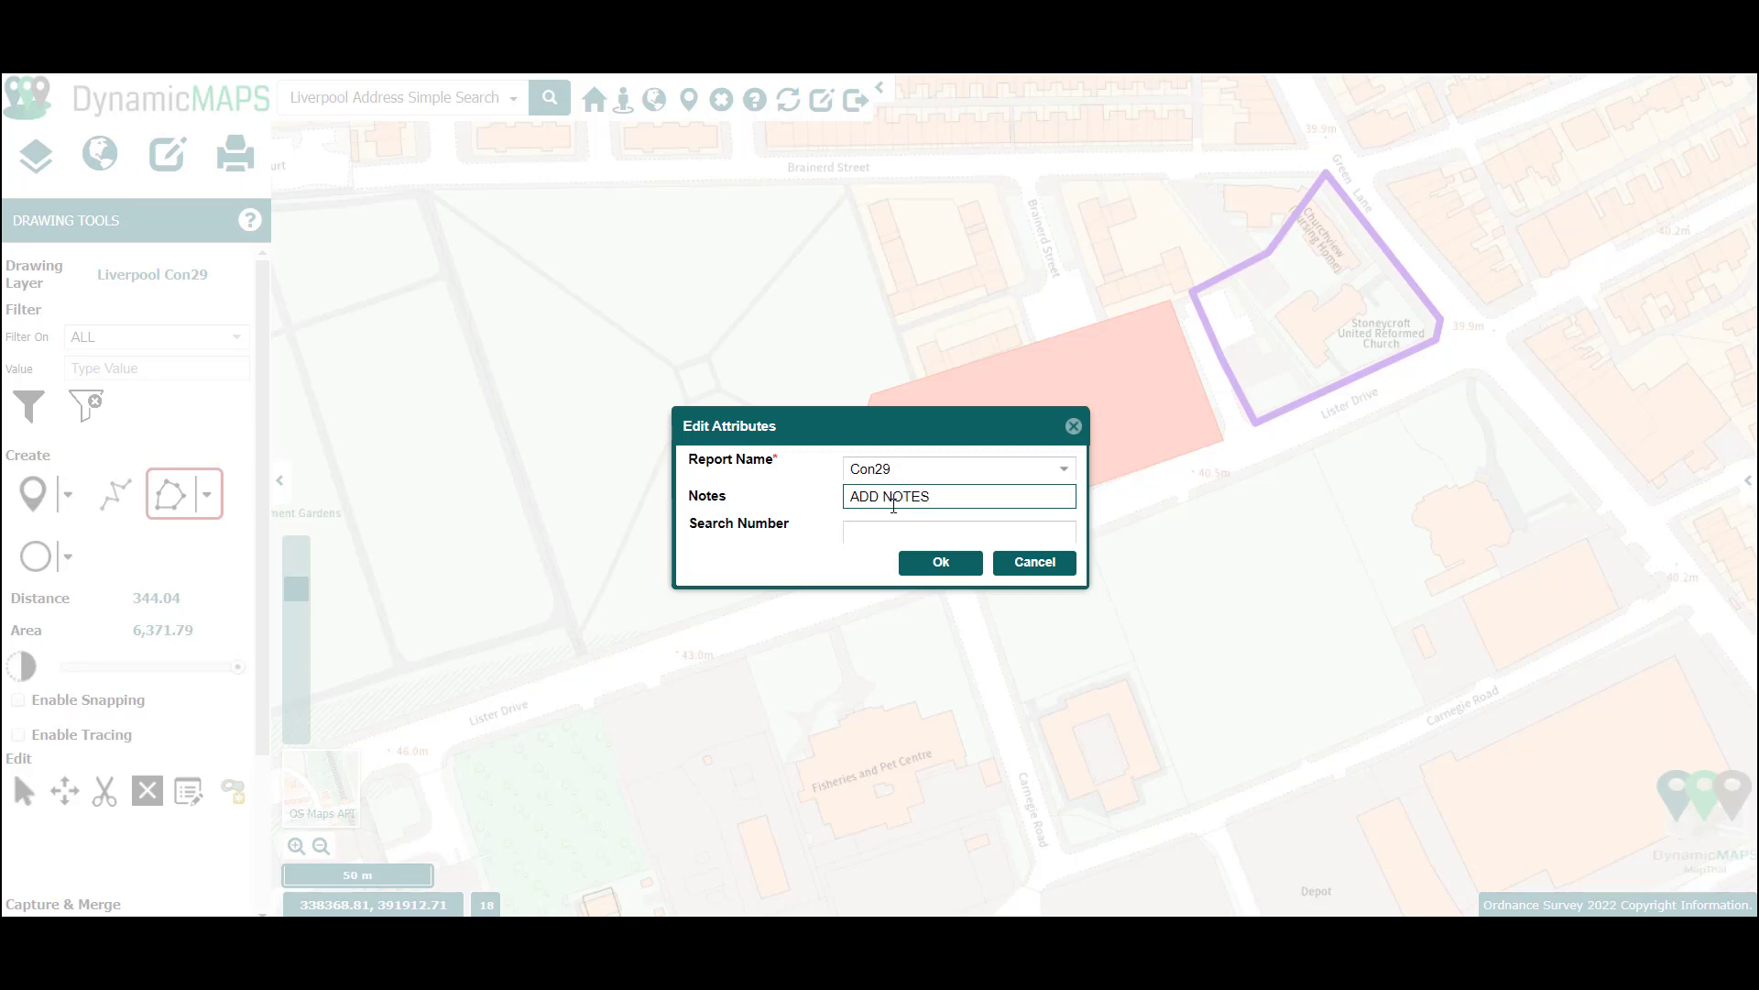
pyautogui.click(897, 534)
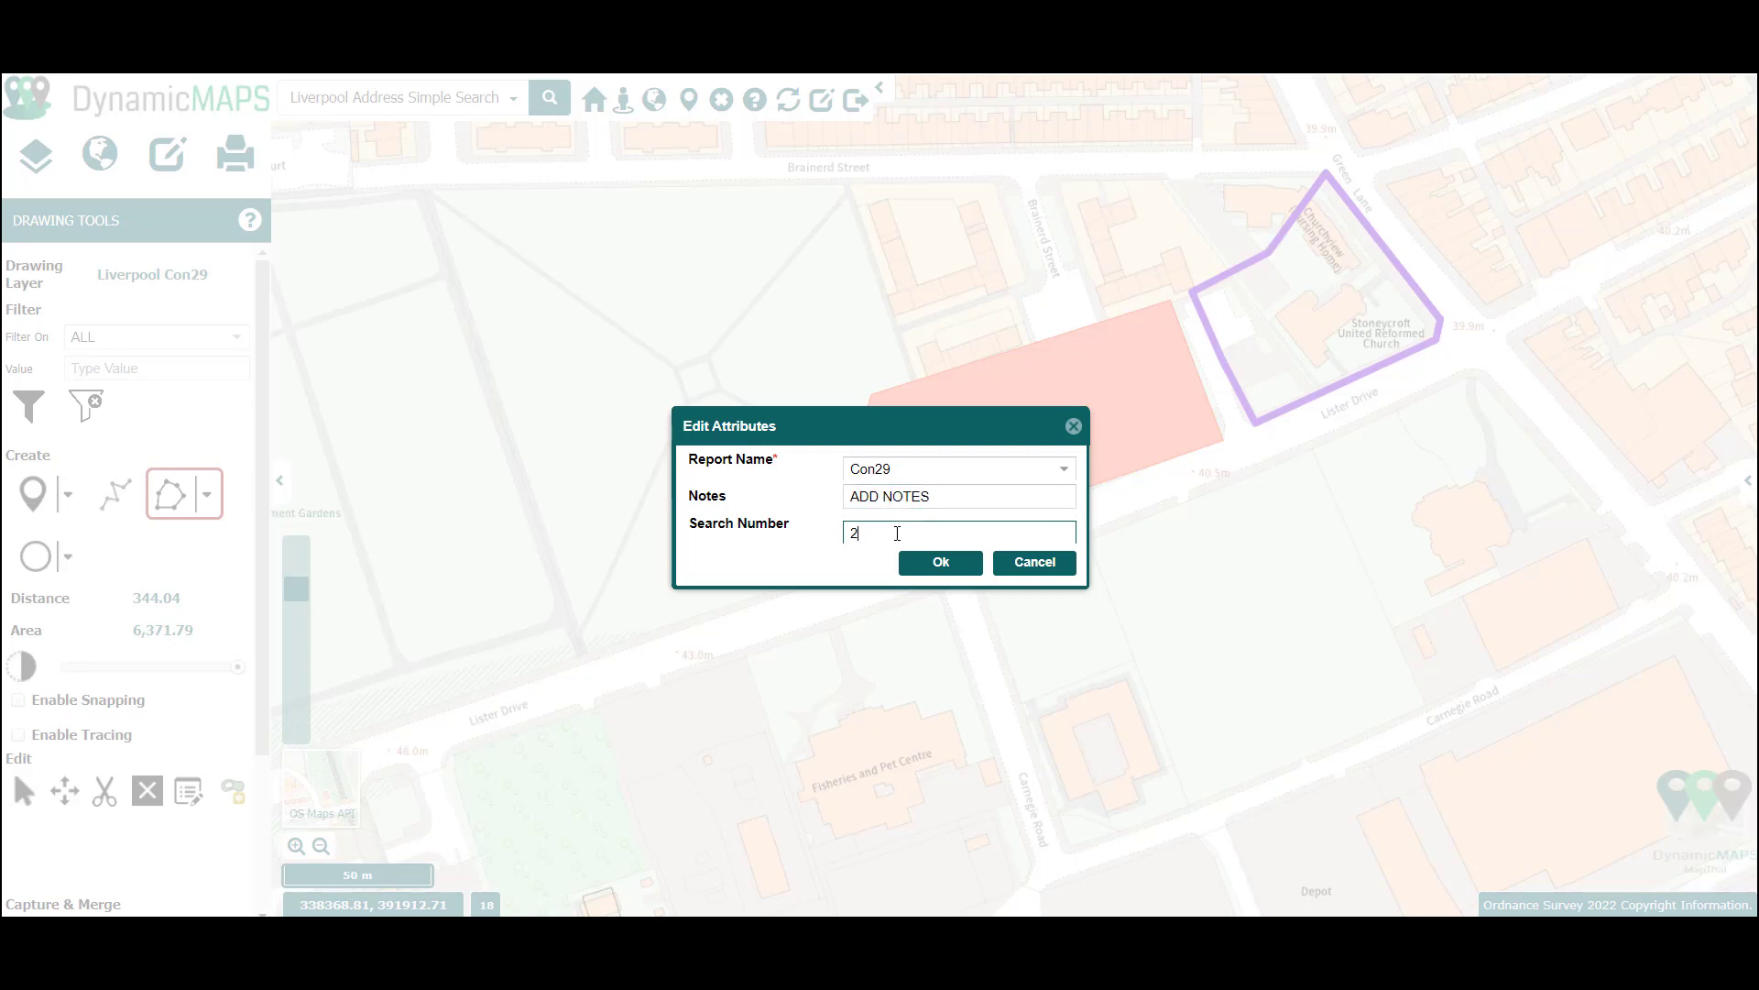
pyautogui.doubleClick(897, 533)
pyautogui.click(942, 564)
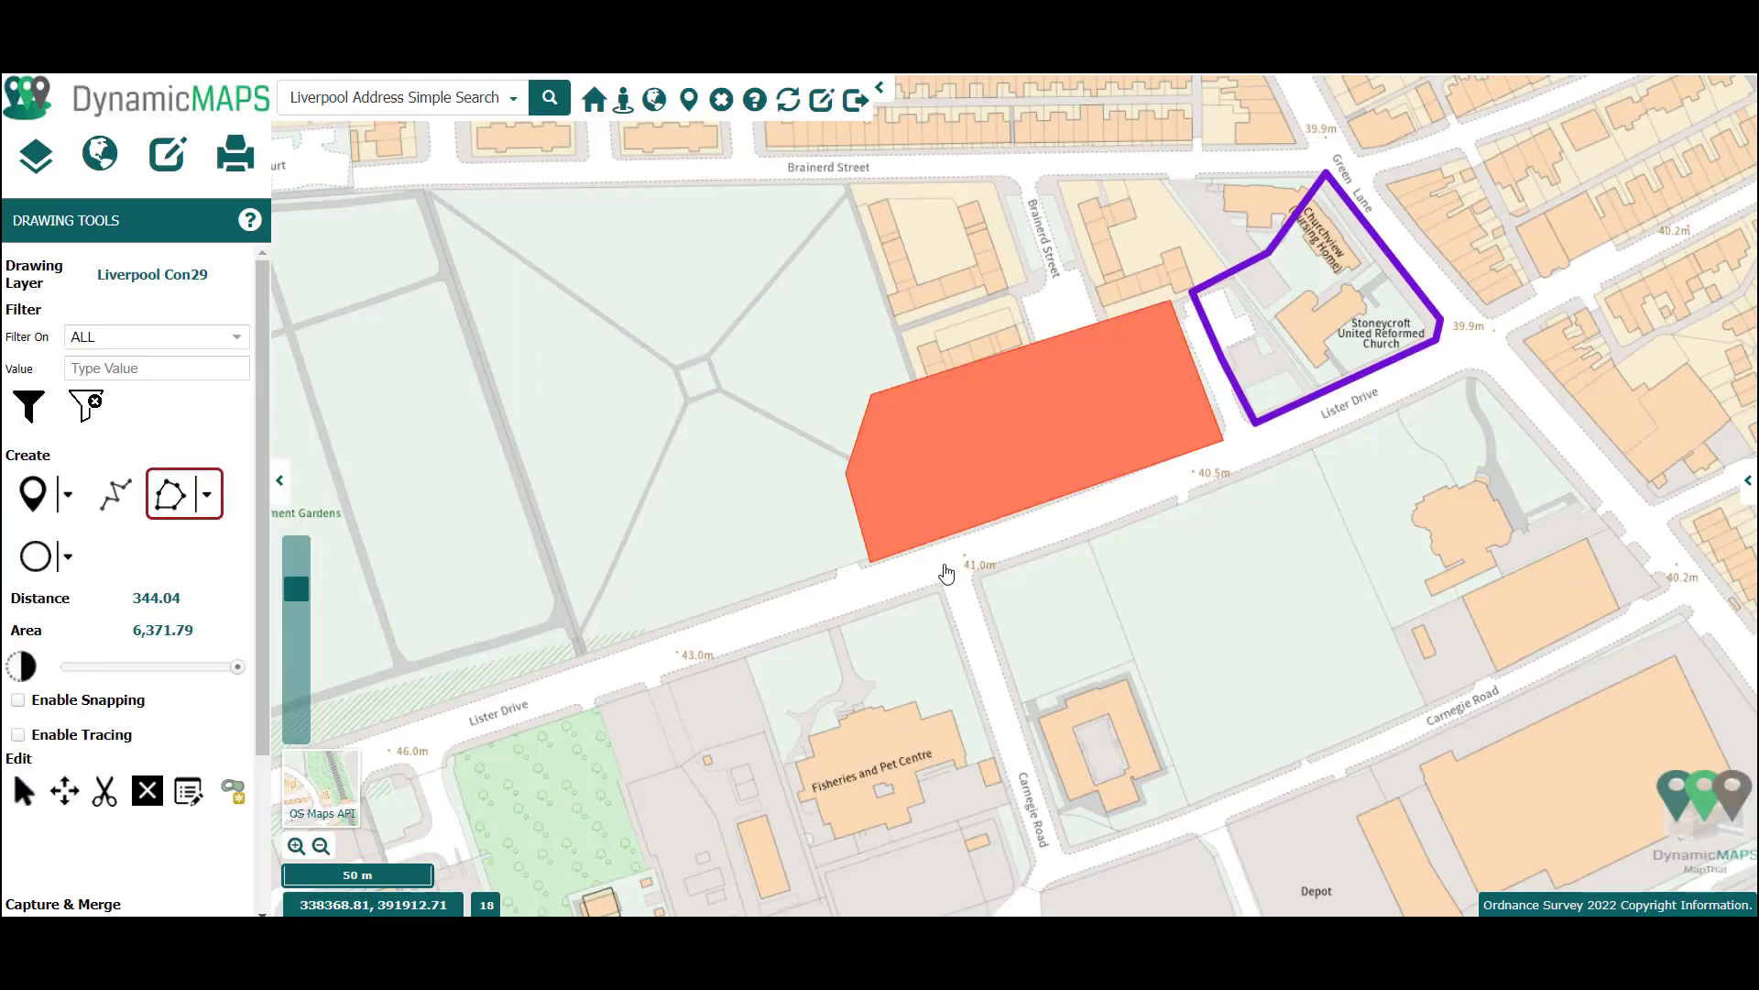
# - Save the edits to the Liverpool Con29 layer and dismiss the save message
pyautogui.moveTo(261, 341); pyautogui.dragTo(234, 572)
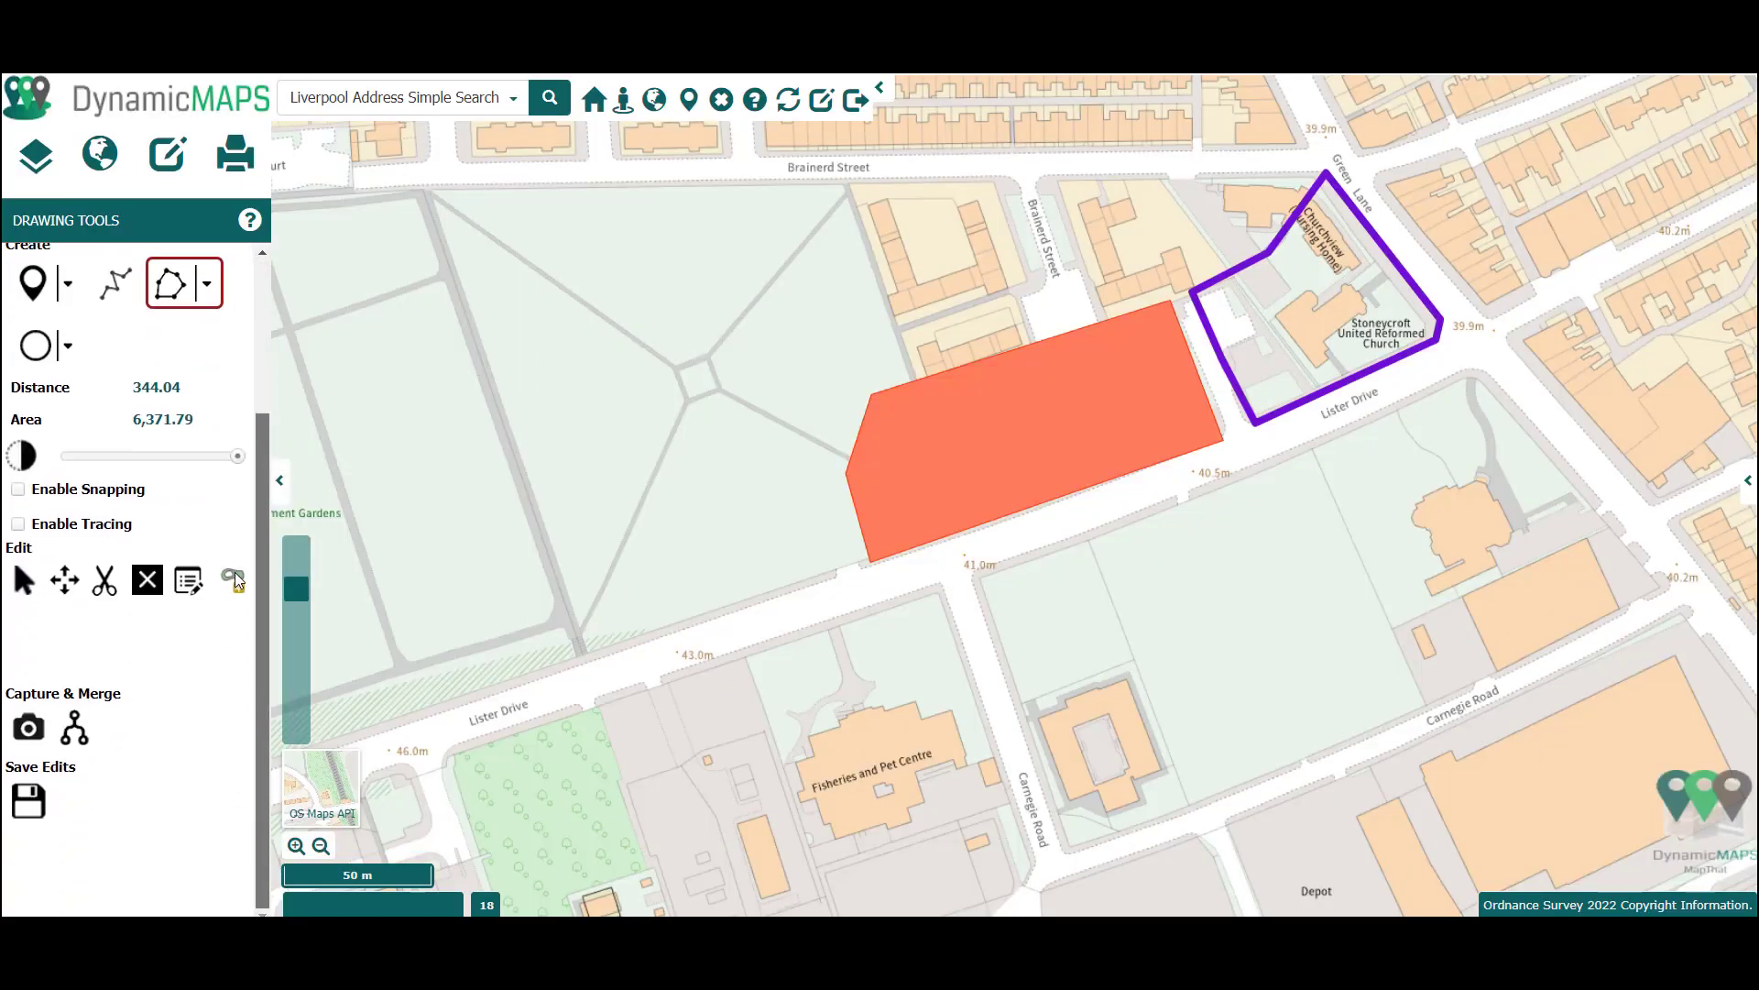
pyautogui.click(27, 802)
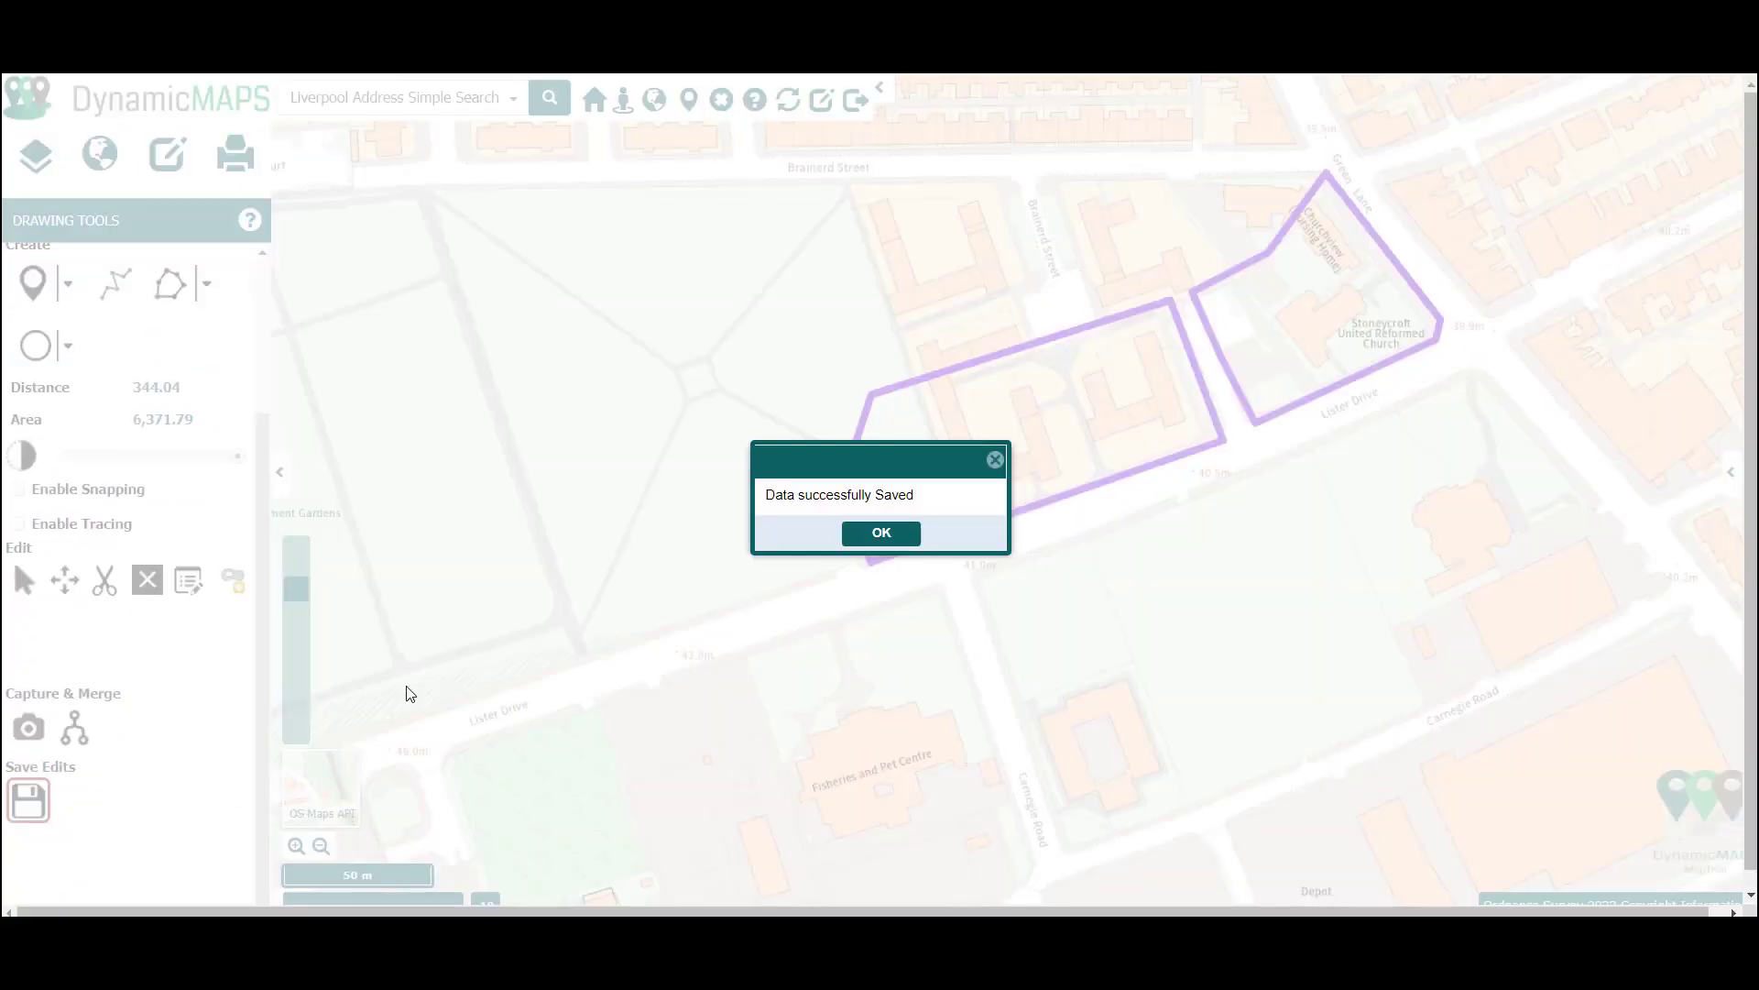
pyautogui.click(872, 530)
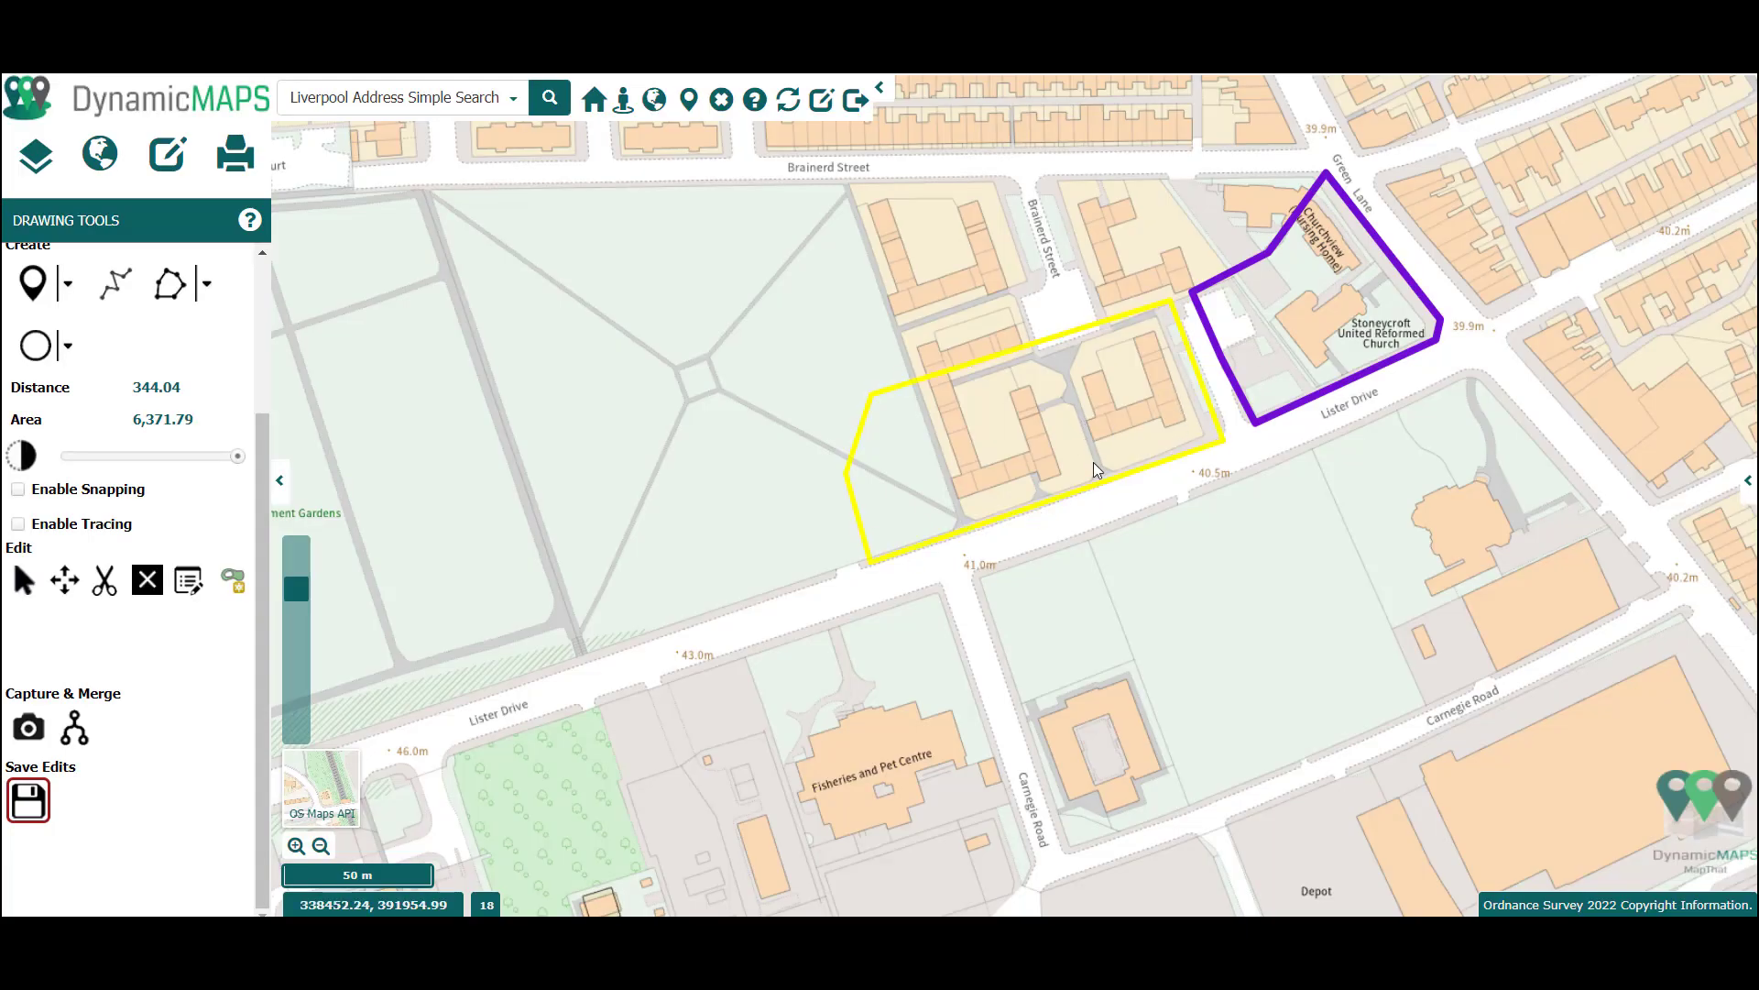
# - Download the newest Con29 report for search number 2 from the report generator and review its planning, green spaces, parks and adopted highways sections
pyautogui.click(167, 163)
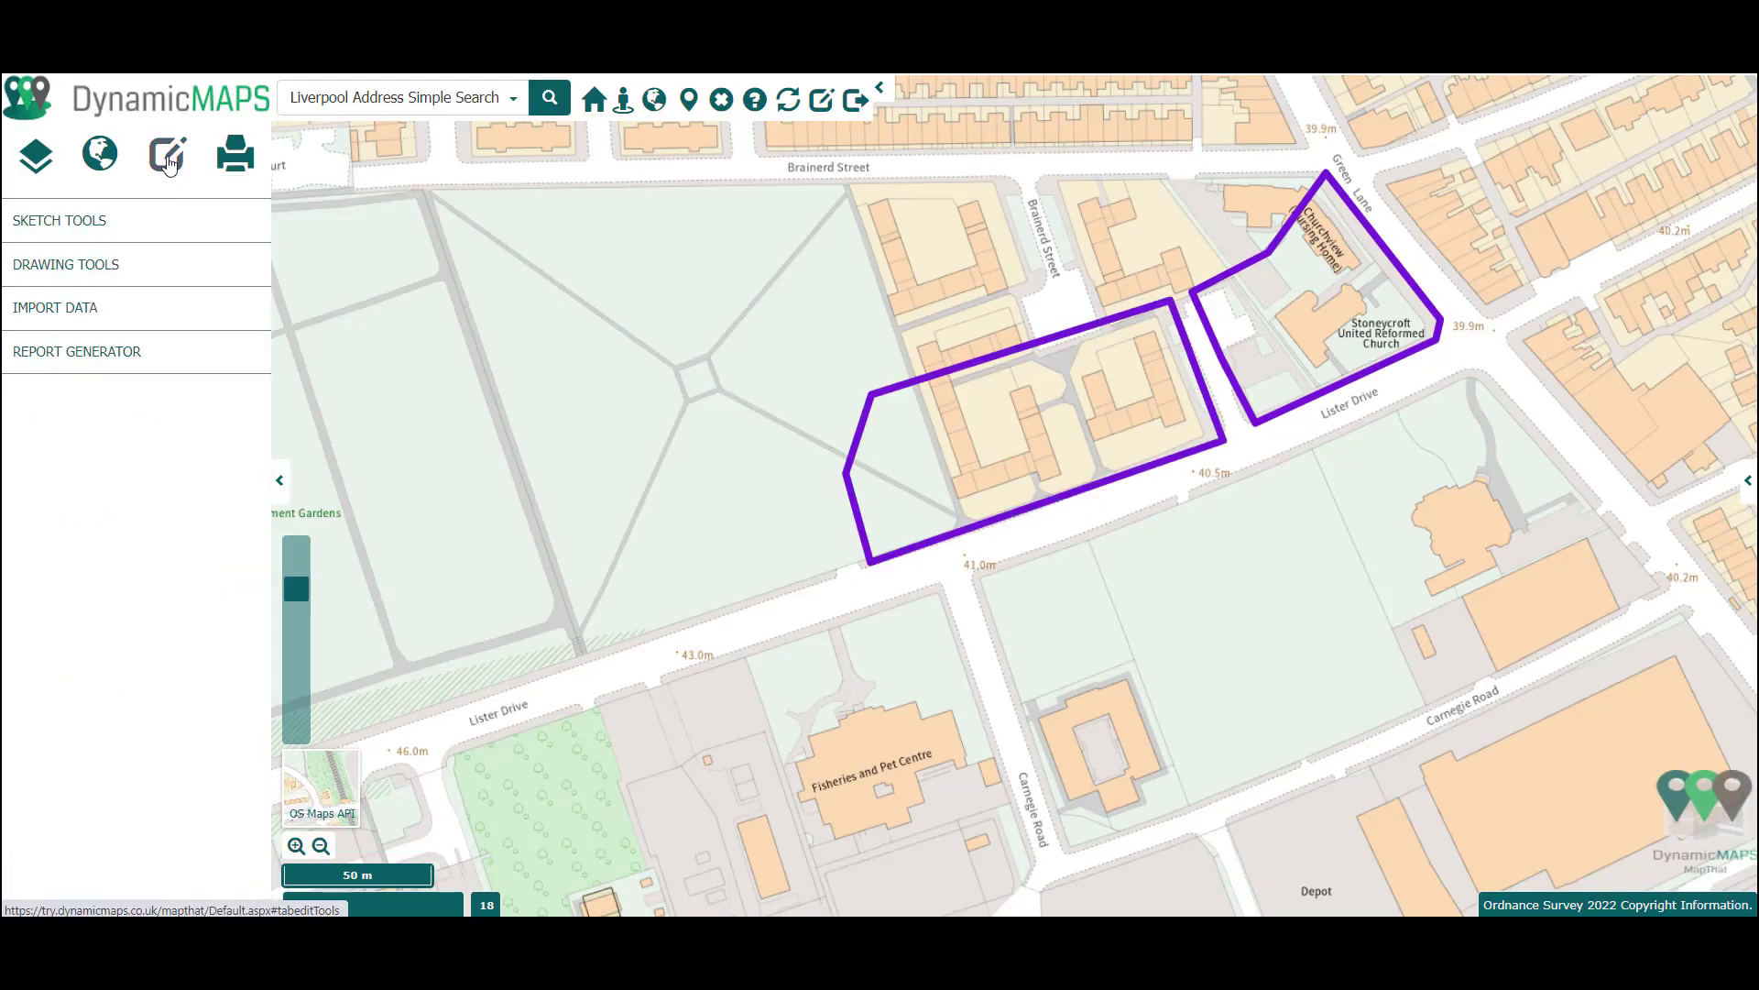
pyautogui.click(78, 353)
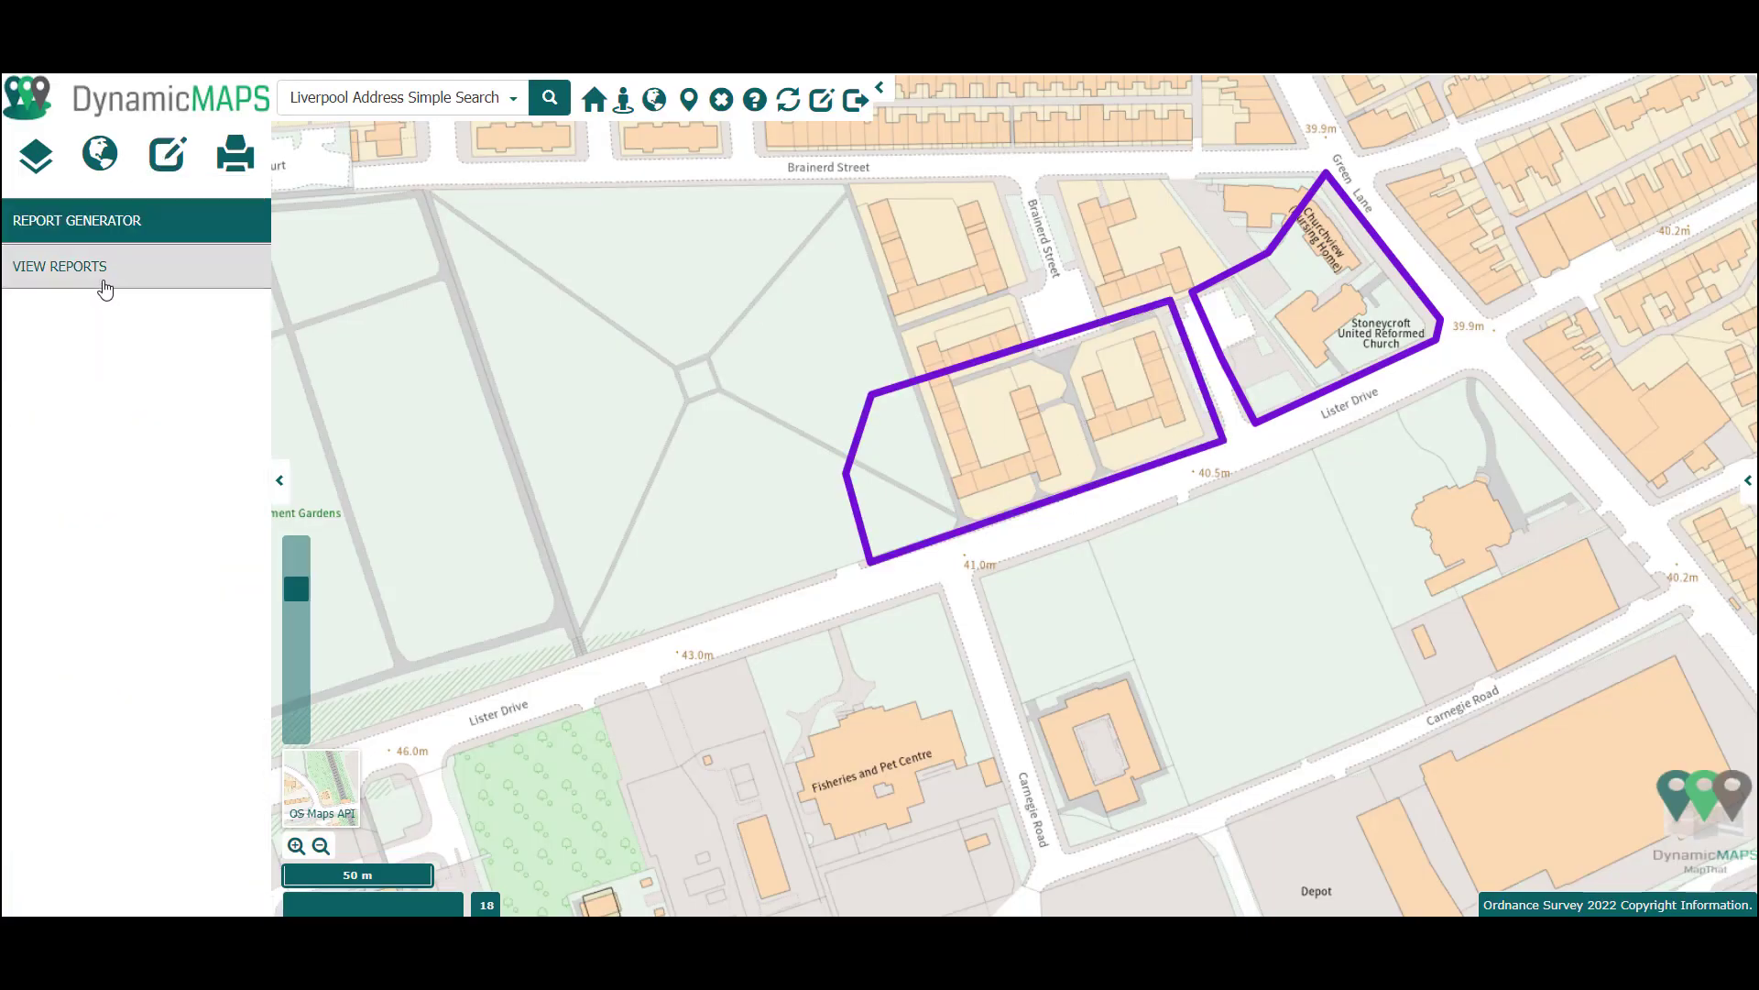
pyautogui.click(115, 272)
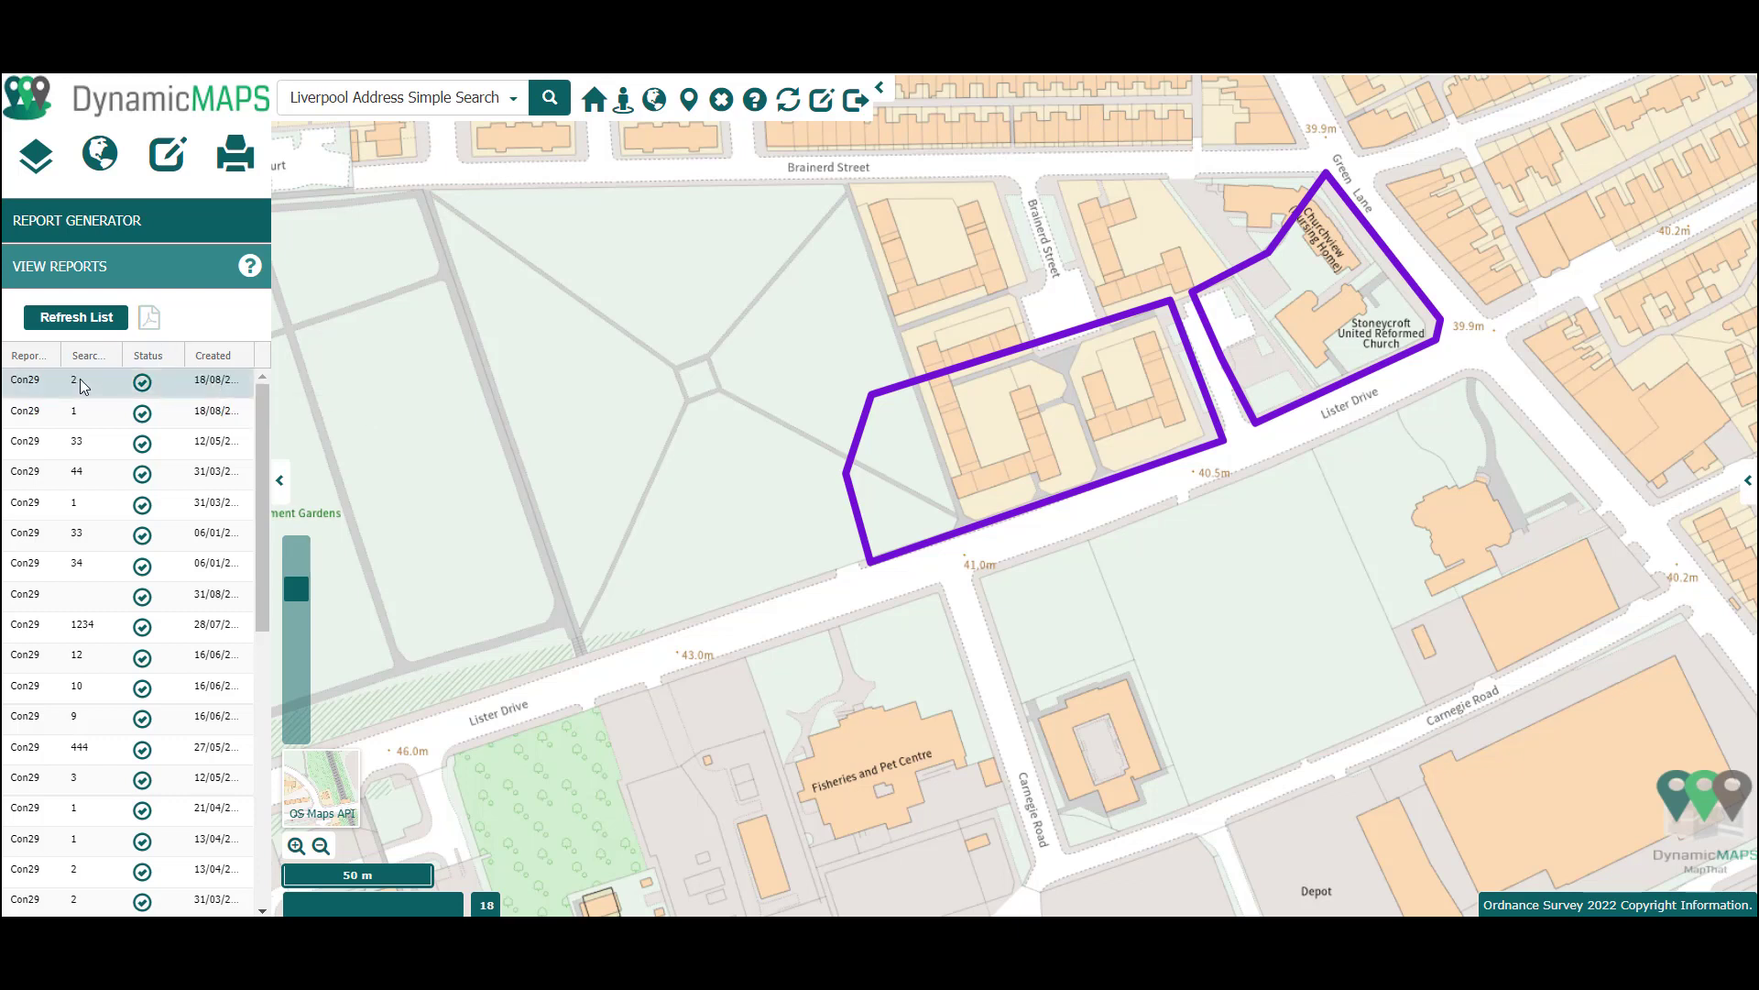
pyautogui.click(156, 376)
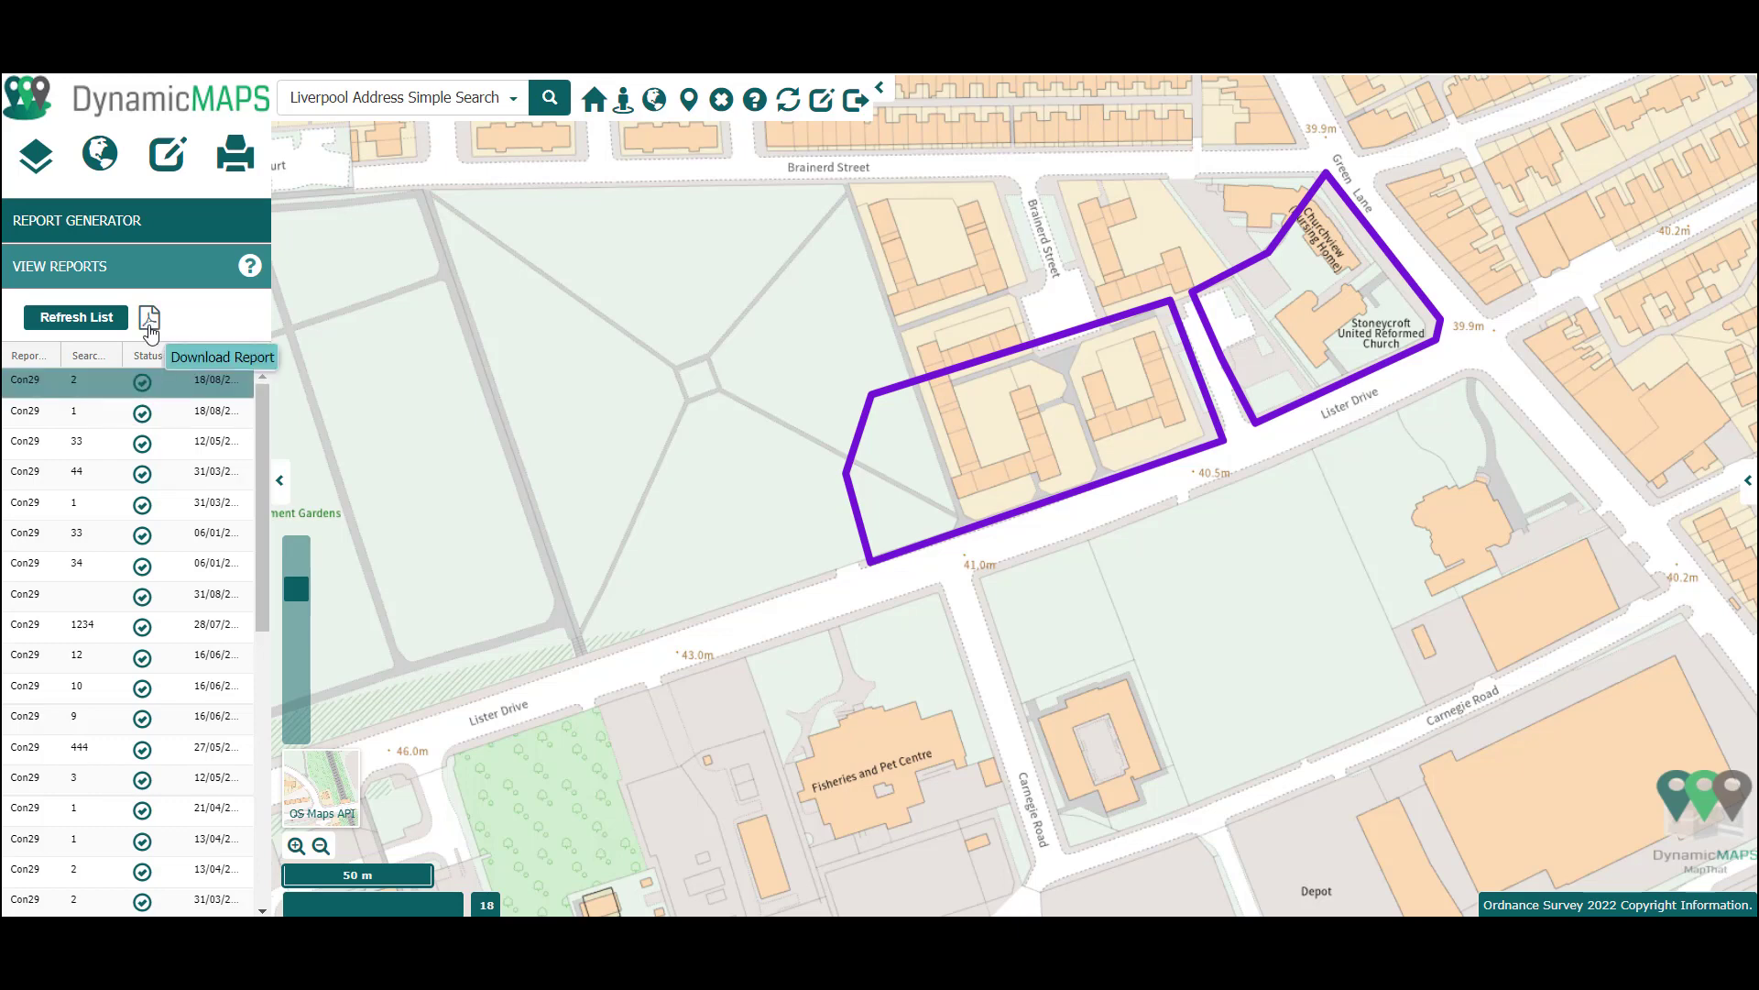
pyautogui.click(149, 322)
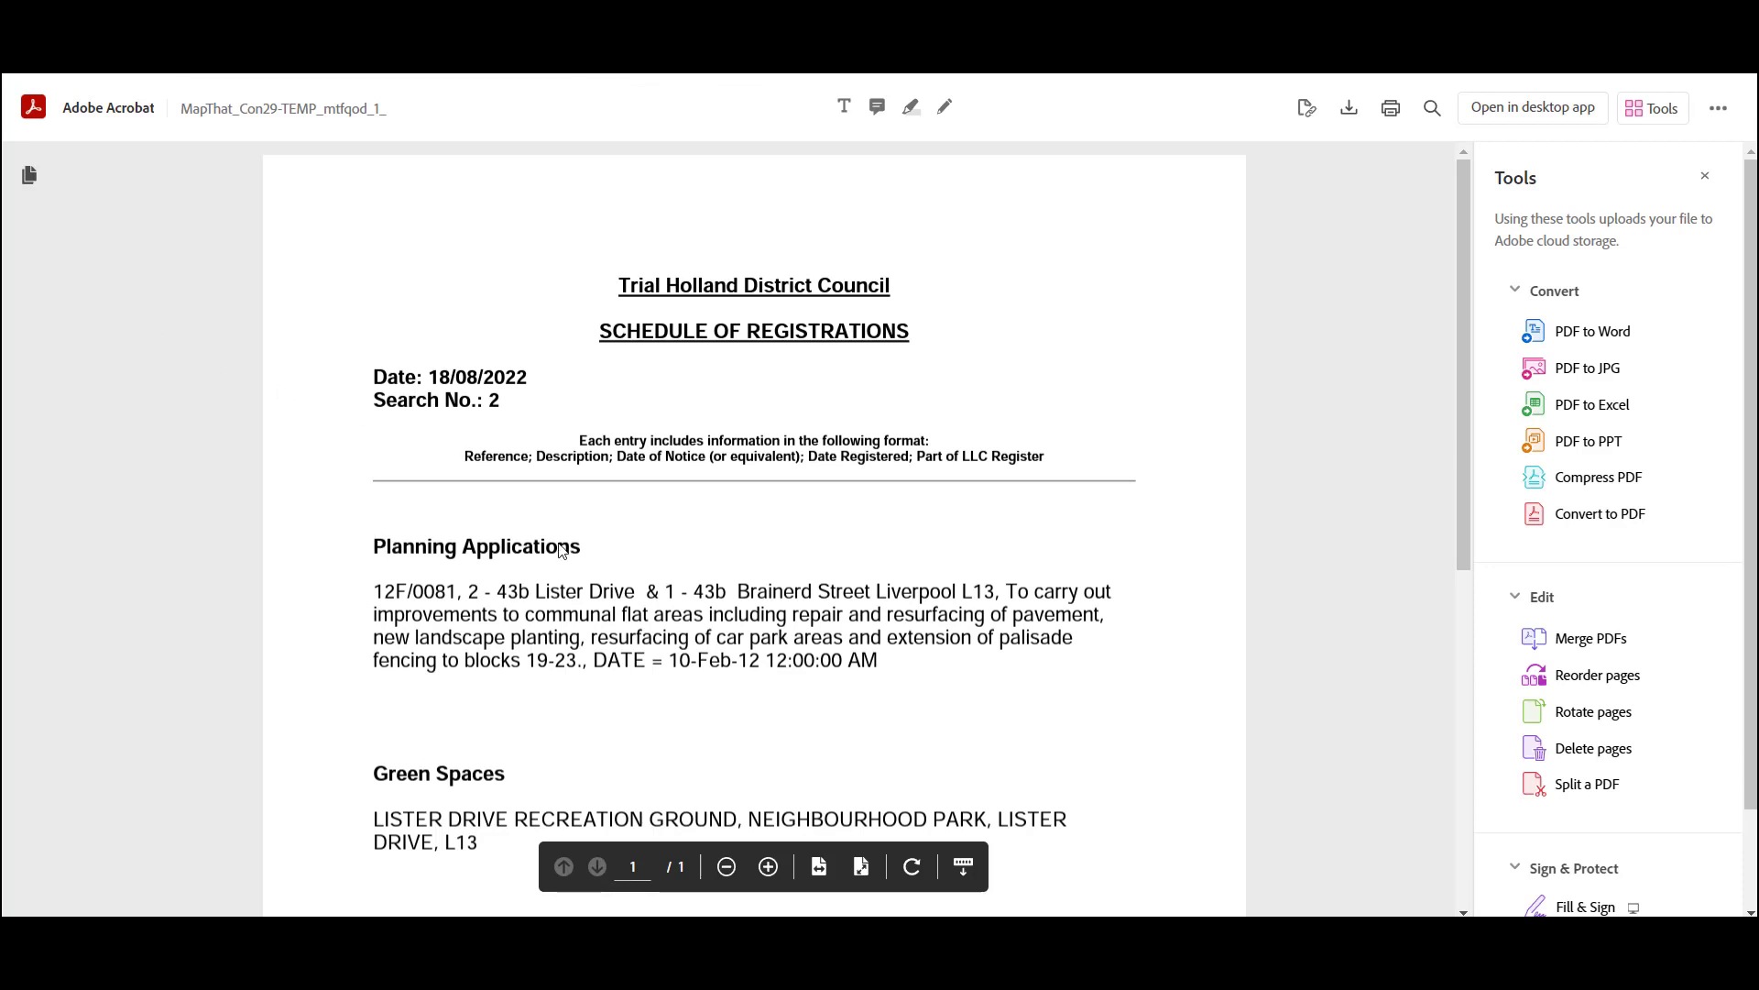
pyautogui.scroll(-2, 592, 548)
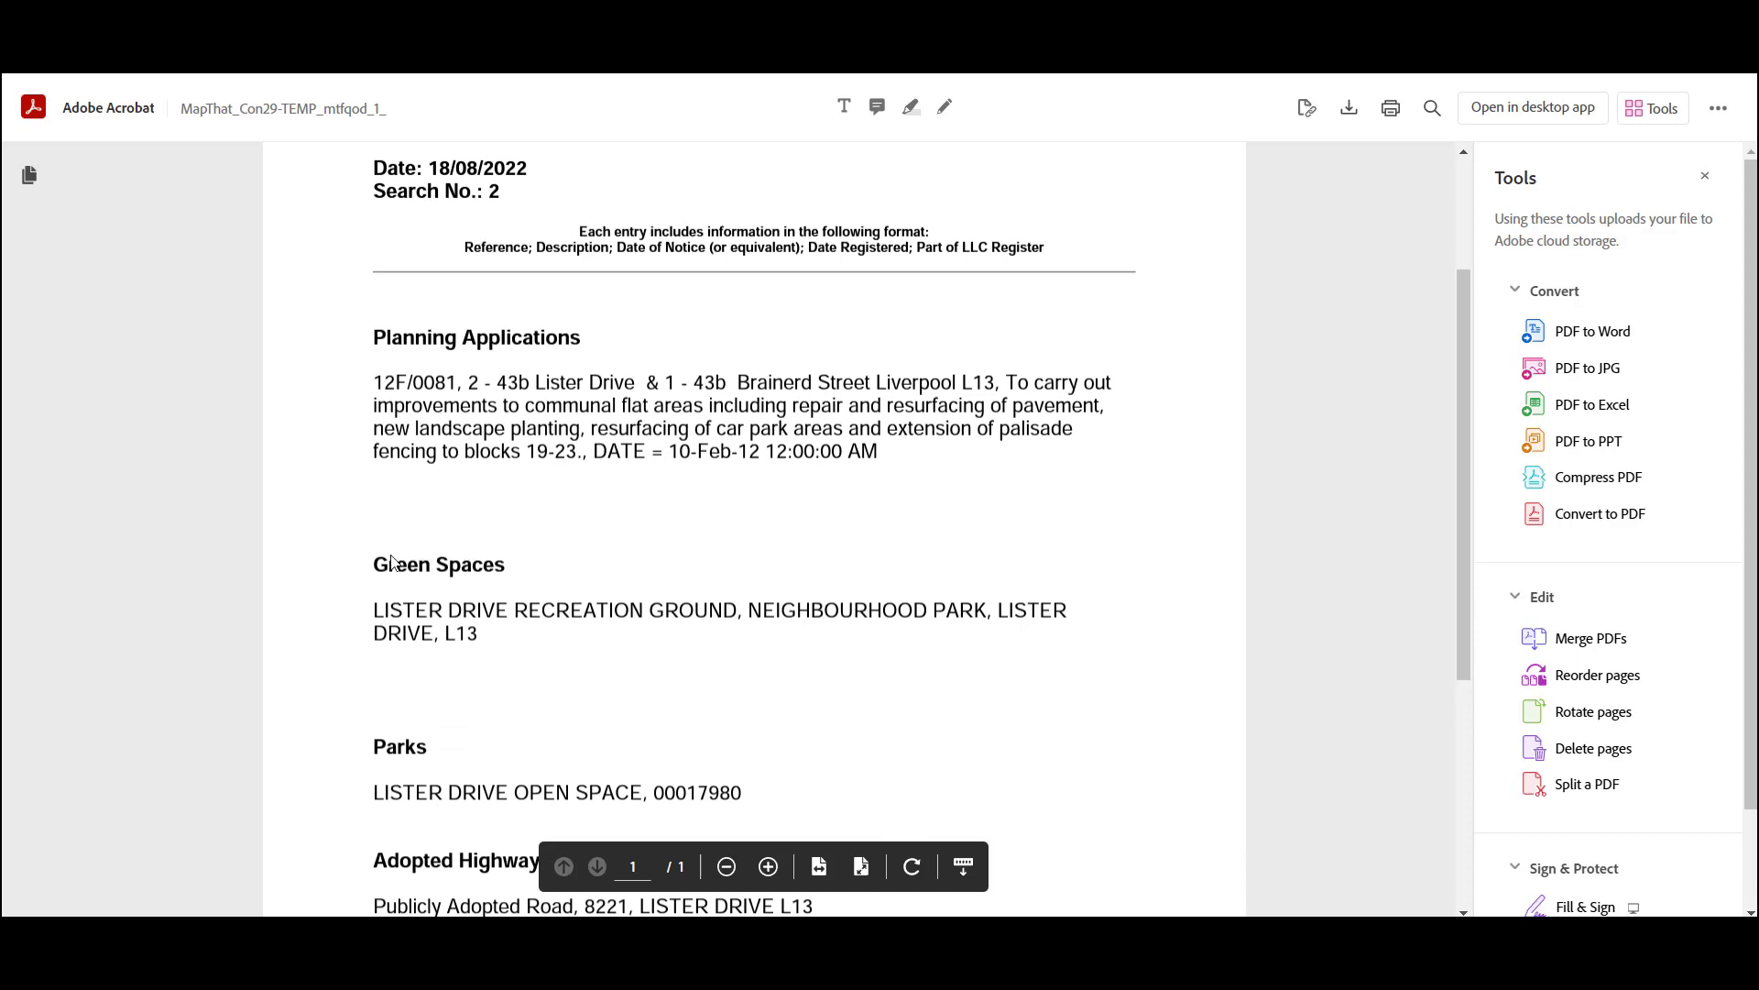
pyautogui.scroll(-4, 571, 557)
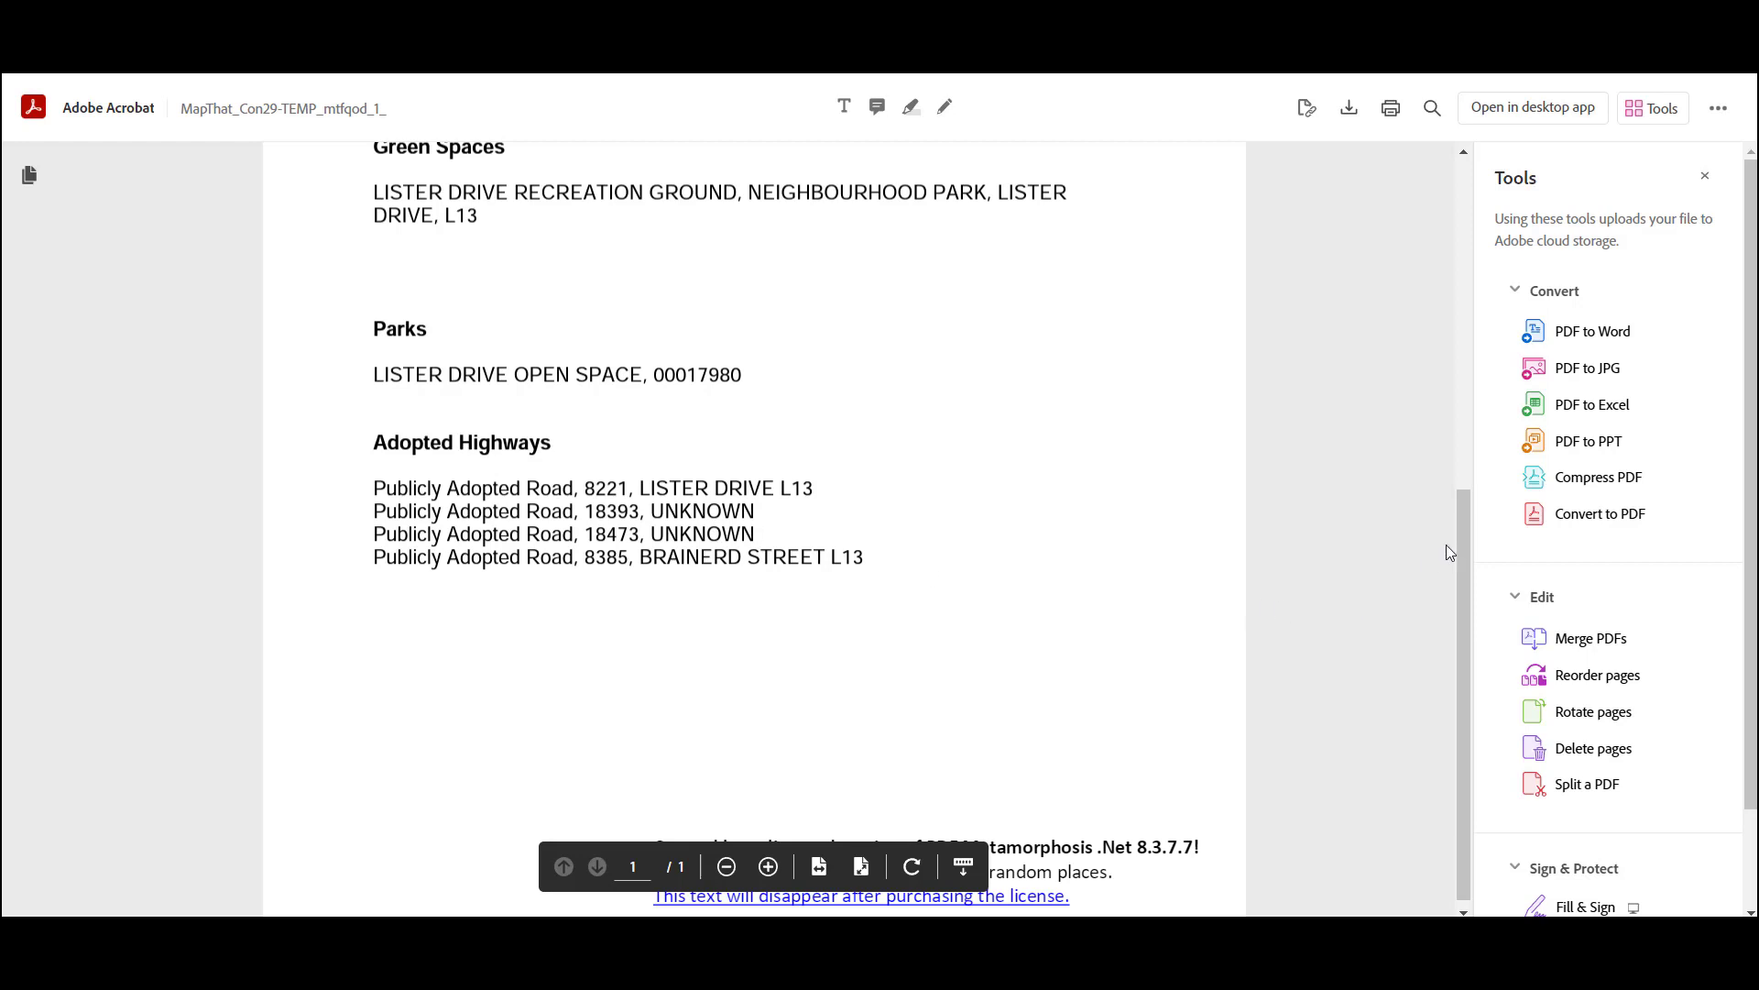
pyautogui.moveTo(1459, 541); pyautogui.dragTo(1453, 310)
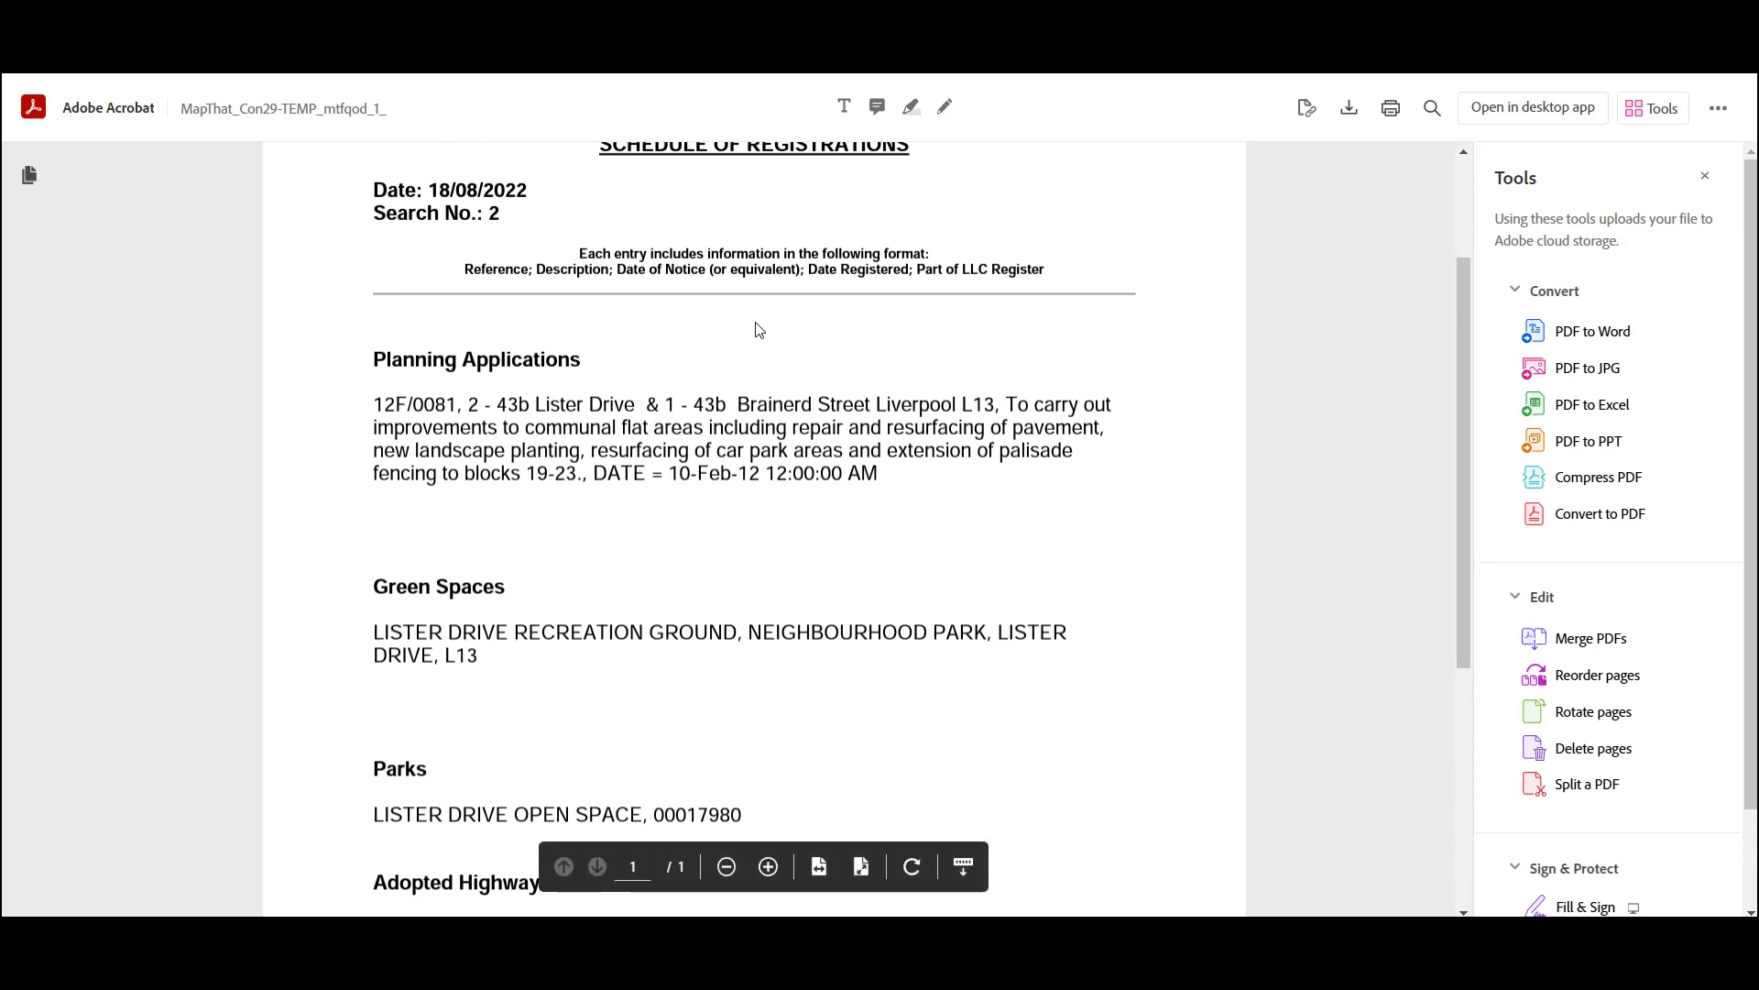